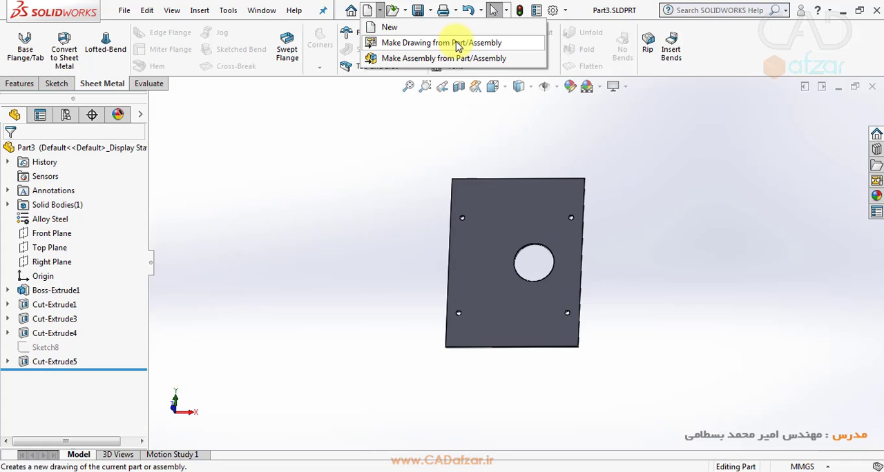
- Create a separate new drawing from the plate part, declining the existing same-name drawing, on an A4 (ANSI) Landscape sheet
{"action": "left_click", "coordinate": [442, 43]}
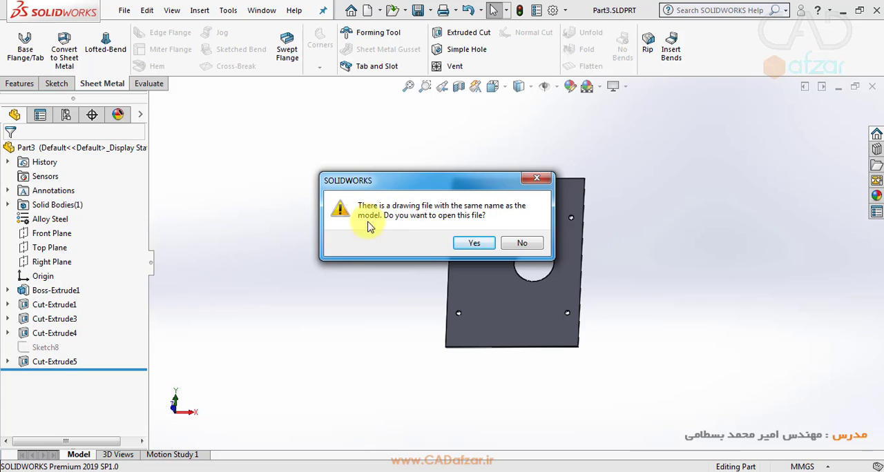
{"action": "left_click", "coordinate": [535, 245]}
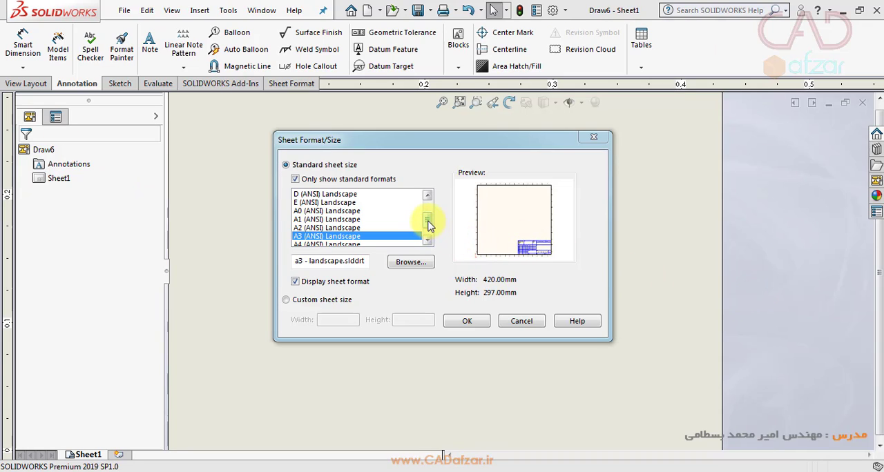
{"action": "left_click_drag", "start_coordinate": [430, 223], "coordinate": [429, 237]}
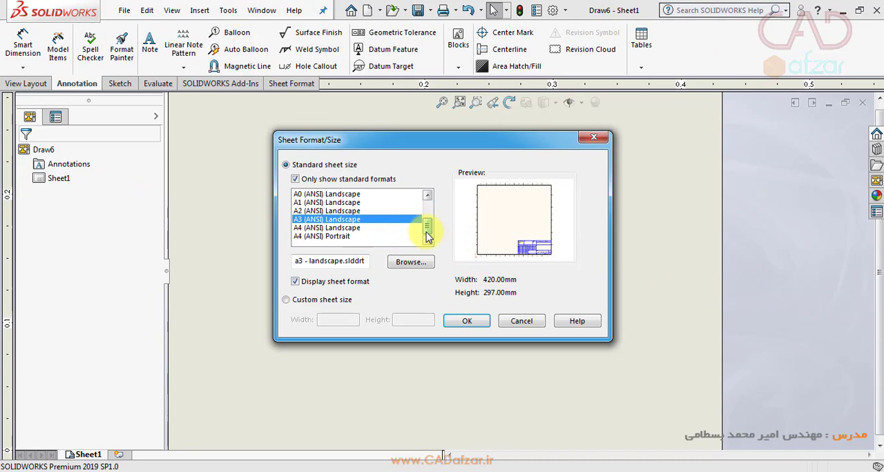
{"action": "left_click", "coordinate": [313, 228]}
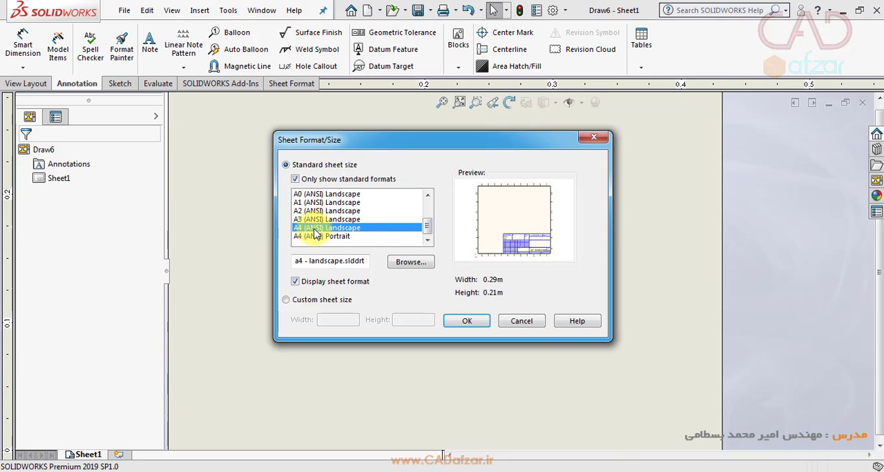
{"action": "left_click", "coordinate": [470, 322]}
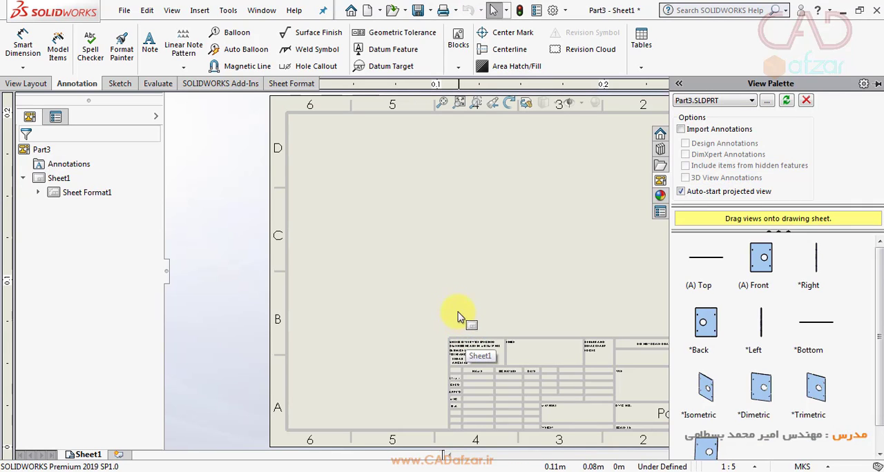
- Place the plate's front view in the upper-left area of the sheet, with projected views beside and below it
{"action": "scroll", "coordinate": [582, 259], "scroll_direction": "down", "scroll_amount": 3}
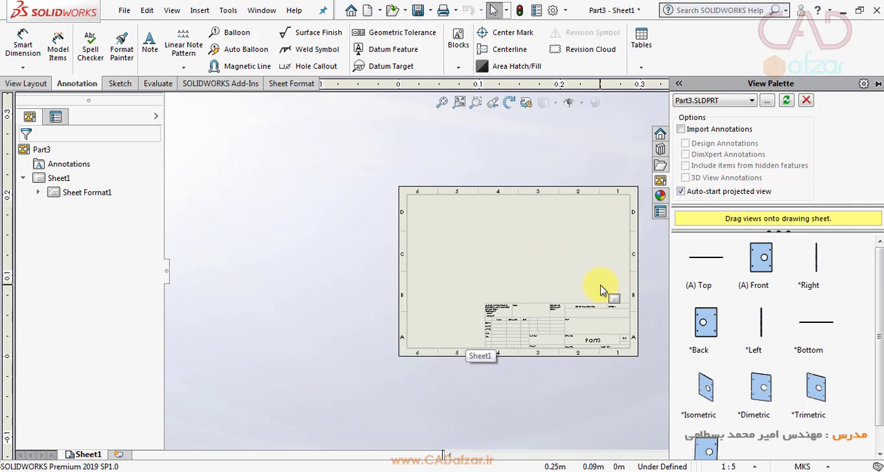
{"action": "scroll", "coordinate": [600, 290], "scroll_direction": "up", "scroll_amount": 2}
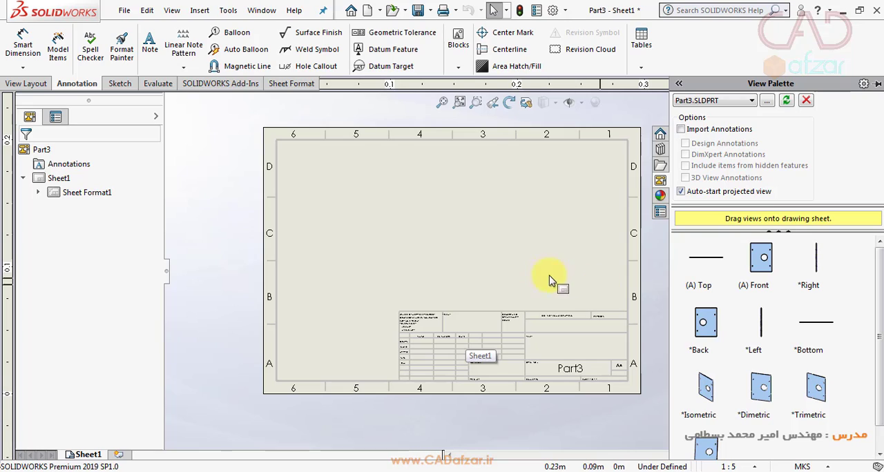
{"action": "left_click", "coordinate": [786, 100]}
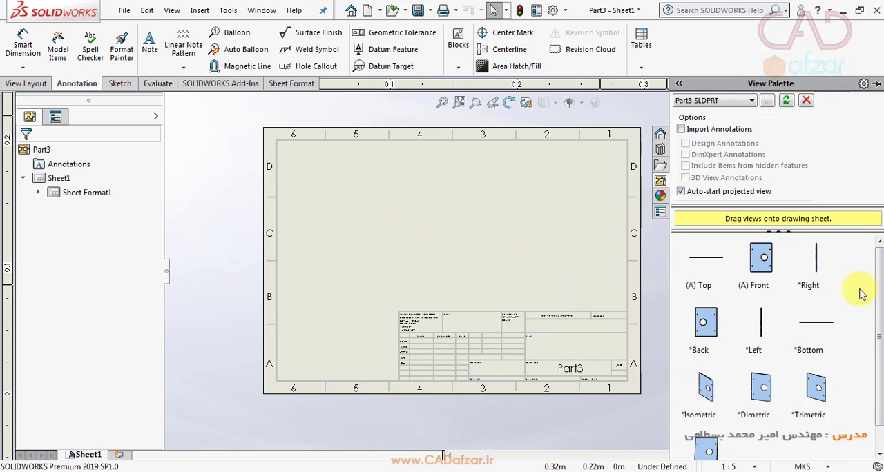
{"action": "scroll", "coordinate": [872, 276], "scroll_direction": "down", "scroll_amount": 1}
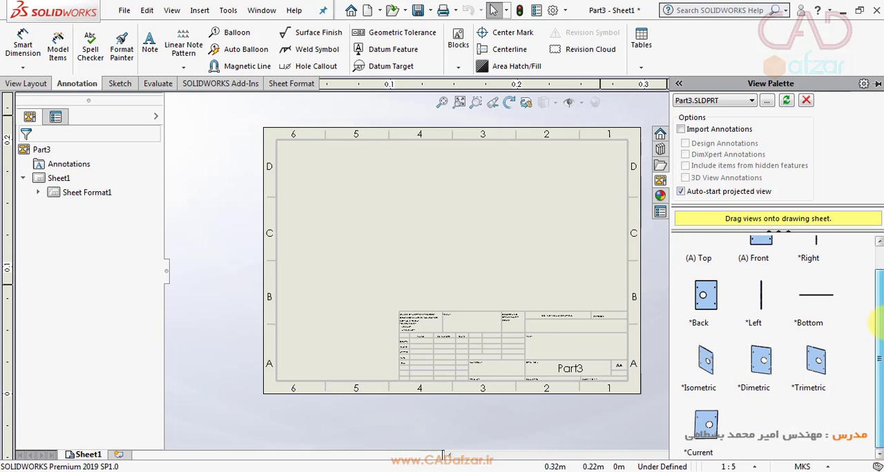
{"action": "scroll", "coordinate": [875, 262], "scroll_direction": "up", "scroll_amount": 1}
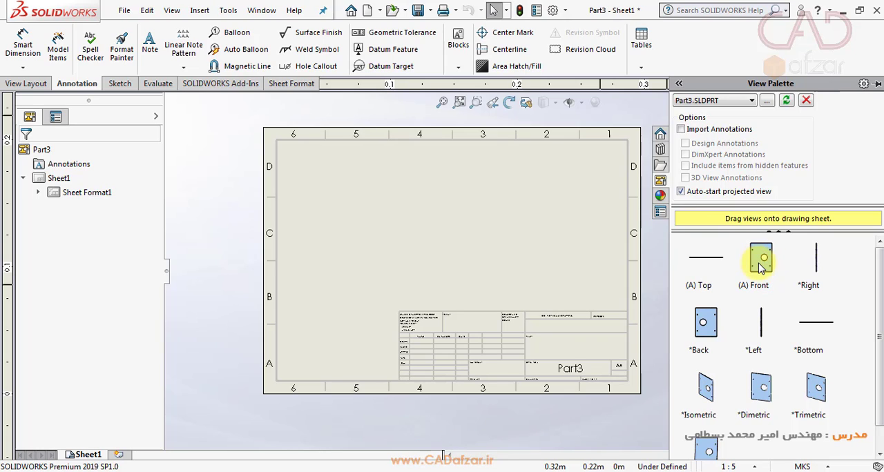
{"action": "mouse_move", "coordinate": [759, 268]}
{"action": "left_mouse_down"}
{"action": "mouse_move", "coordinate": [695, 277]}
{"action": "mouse_move", "coordinate": [352, 208]}
{"action": "left_mouse_up"}
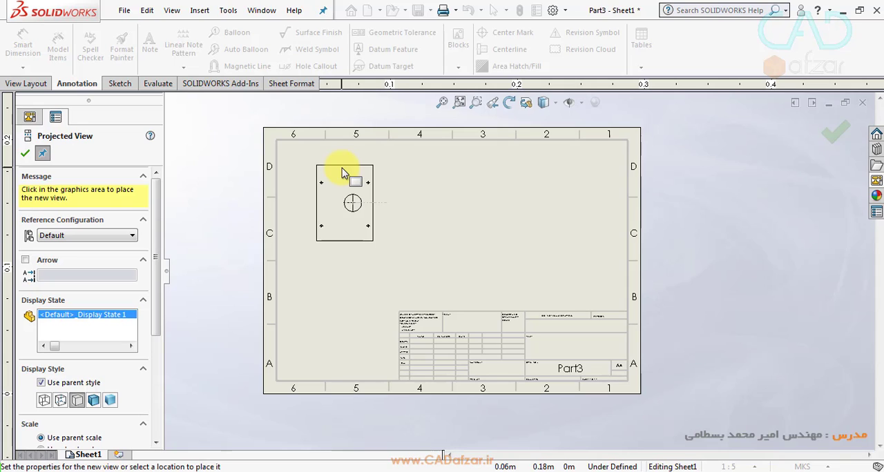
{"action": "left_click", "coordinate": [362, 201]}
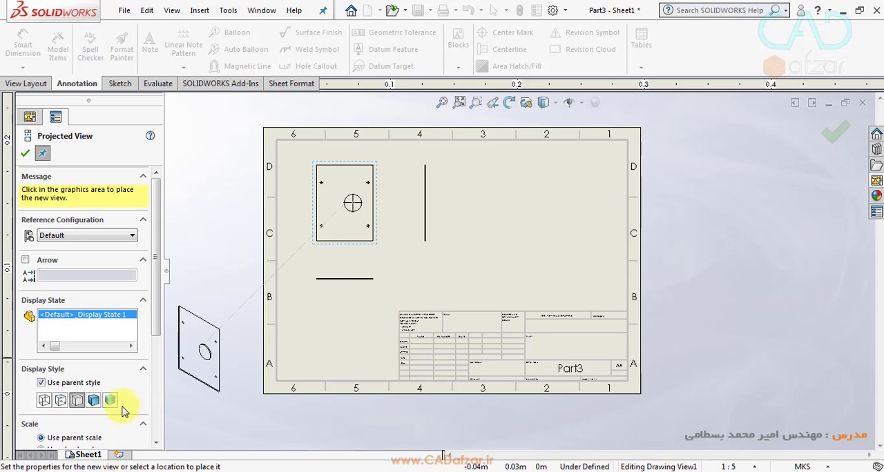
- Place an isometric projected view in Shaded With Edges style diagonally below the front view and finish the projection
{"action": "left_click", "coordinate": [94, 402]}
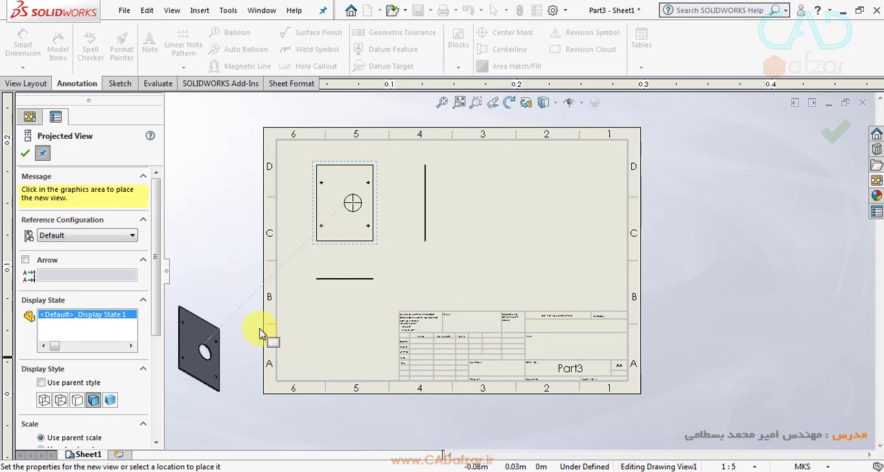
{"action": "left_click", "coordinate": [415, 295]}
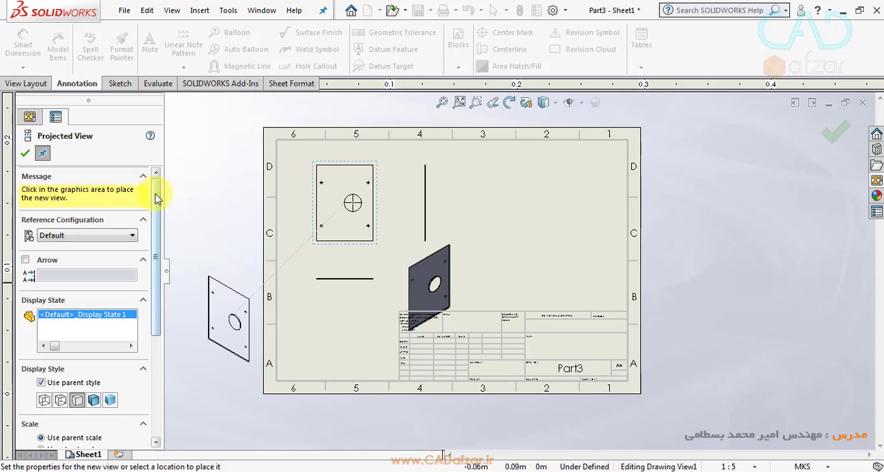
{"action": "left_click_drag", "start_coordinate": [157, 198], "coordinate": [152, 251]}
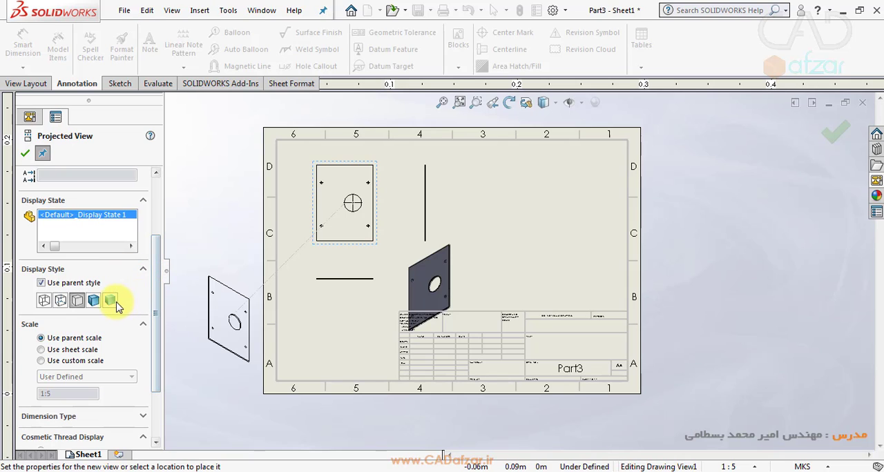
{"action": "left_click_drag", "start_coordinate": [157, 276], "coordinate": [160, 358]}
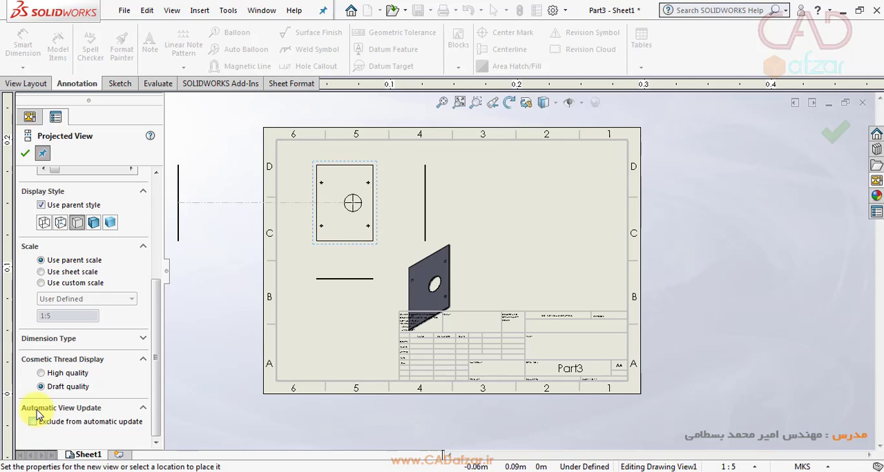
{"action": "left_click", "coordinate": [143, 340]}
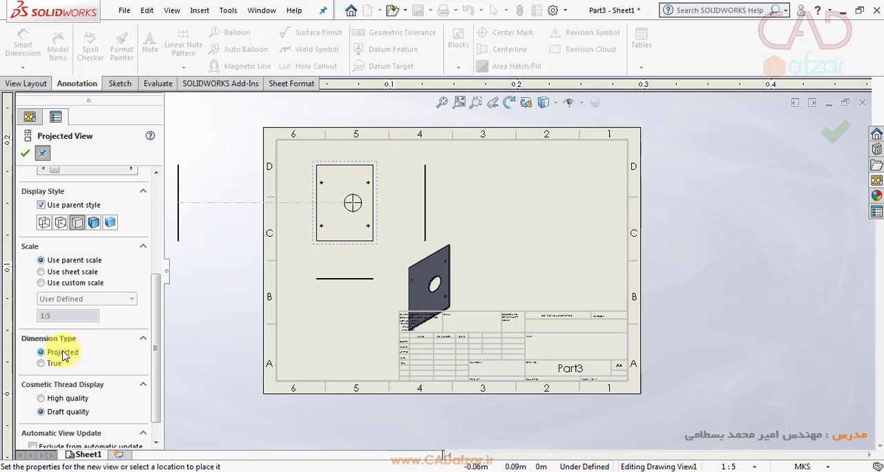
{"action": "left_click", "coordinate": [25, 153]}
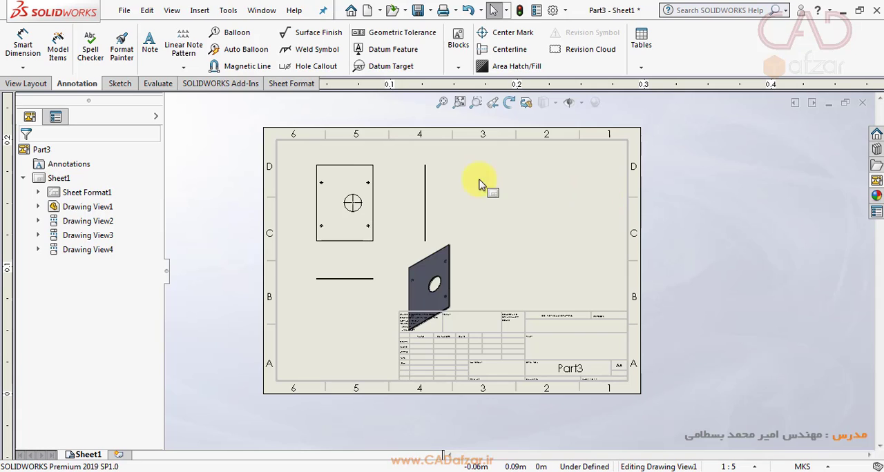
- Try to project another view from the front view with the Projected View command
{"action": "left_click", "coordinate": [27, 84]}
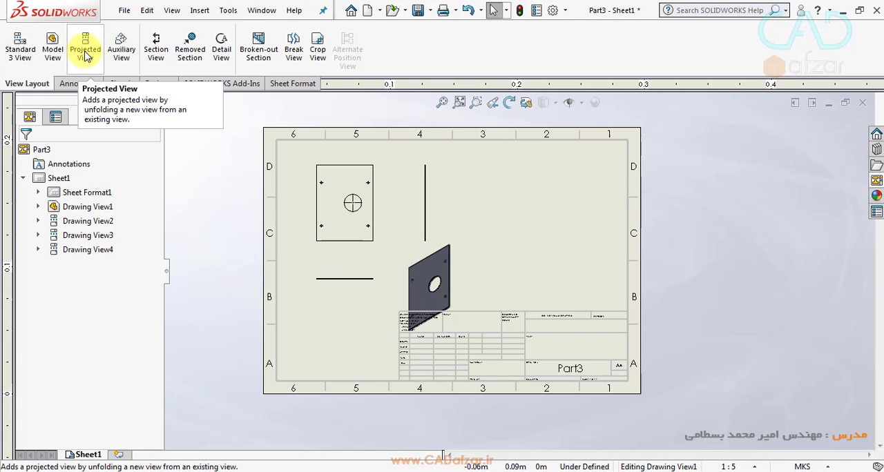
{"action": "left_click", "coordinate": [85, 55]}
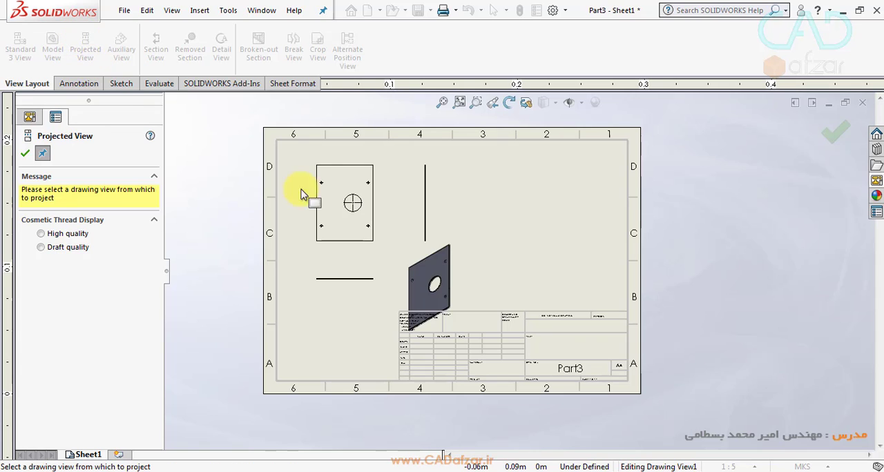
{"action": "left_click", "coordinate": [339, 250]}
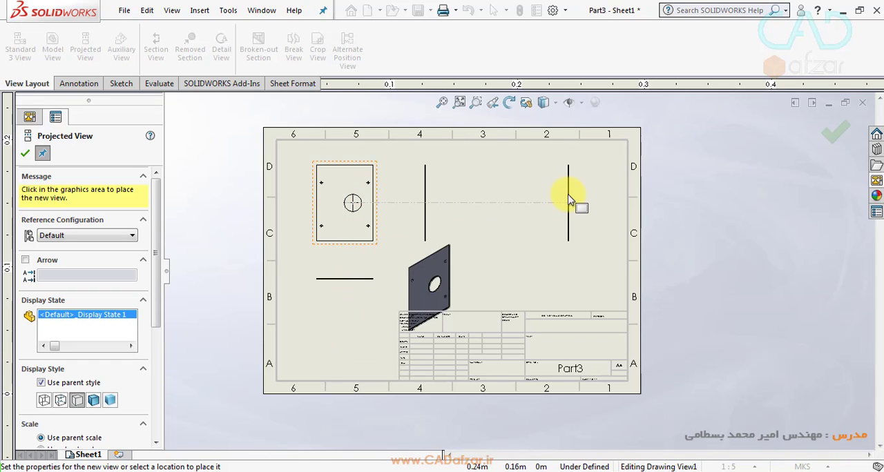
{"action": "left_click_drag", "start_coordinate": [157, 205], "coordinate": [164, 173]}
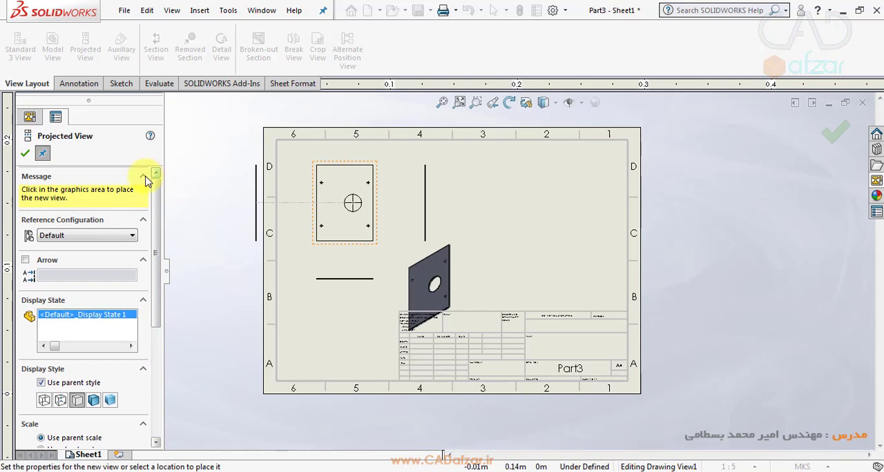
{"action": "left_click", "coordinate": [24, 156]}
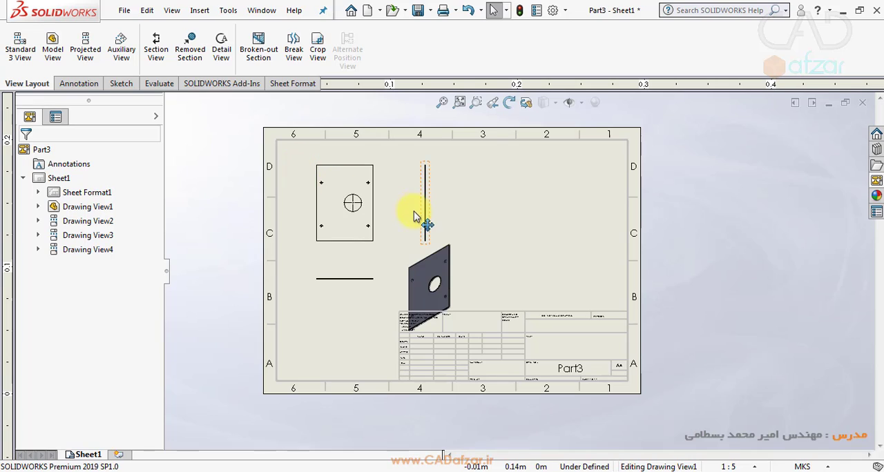
{"action": "left_click", "coordinate": [21, 52]}
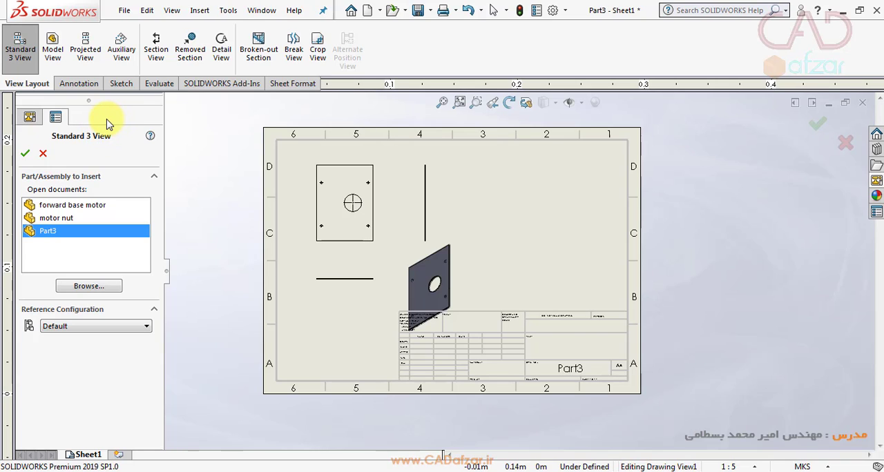
{"action": "left_click", "coordinate": [43, 153]}
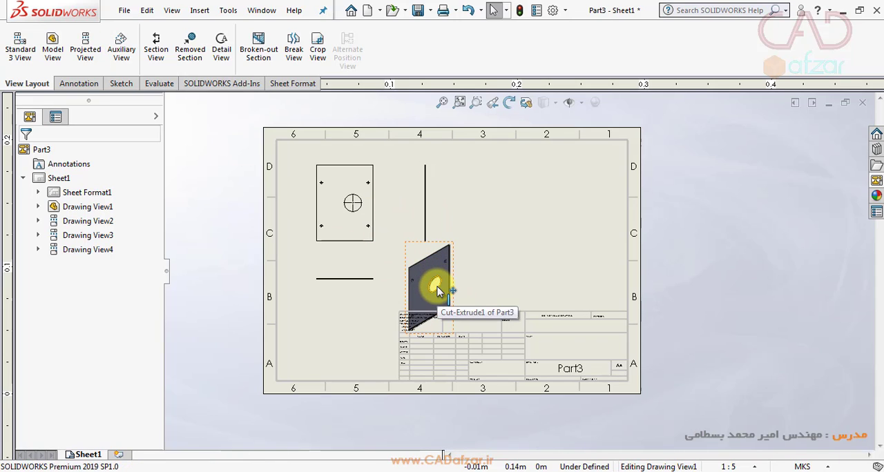
{"action": "left_click", "coordinate": [115, 50]}
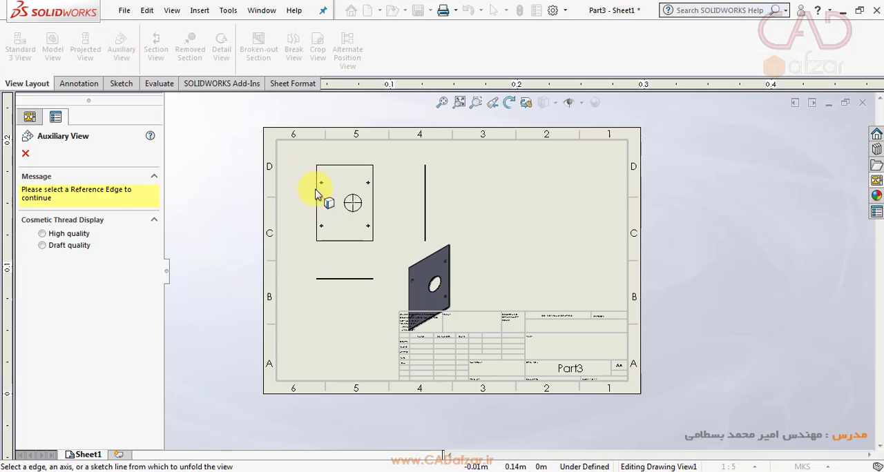
{"action": "left_click", "coordinate": [25, 154]}
- Try to unfold an auxiliary view from the right vertical edge of the front view
{"action": "left_click", "coordinate": [337, 249]}
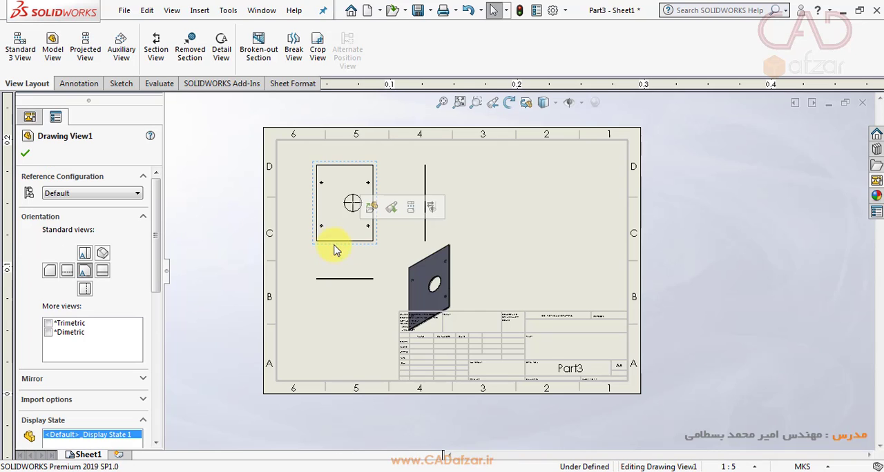
{"action": "left_click", "coordinate": [123, 53]}
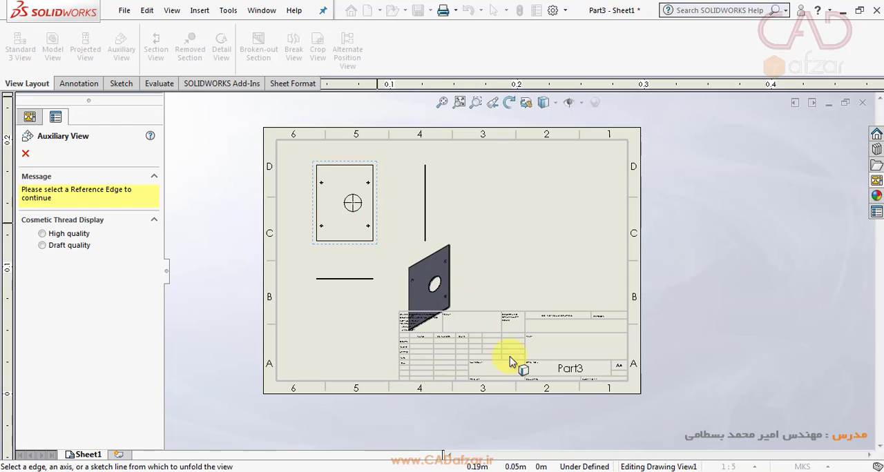
{"action": "scroll", "coordinate": [293, 155], "scroll_direction": "up", "scroll_amount": 2}
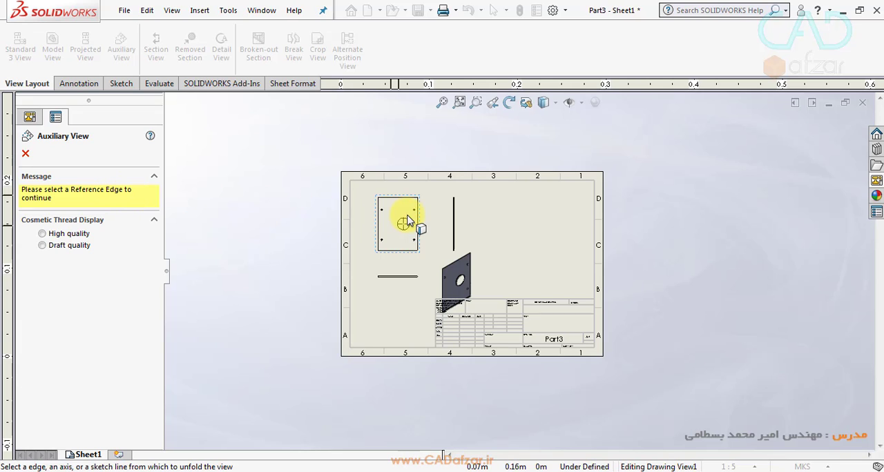
{"action": "scroll", "coordinate": [411, 220], "scroll_direction": "down", "scroll_amount": 3}
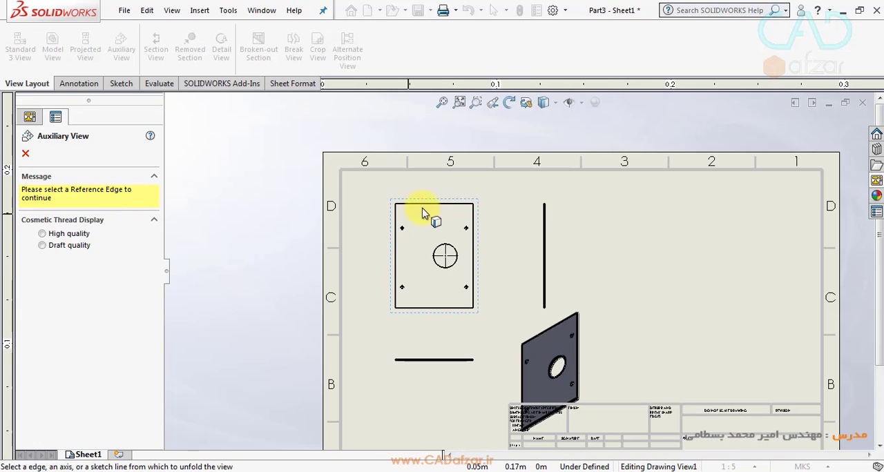
{"action": "left_click", "coordinate": [474, 236]}
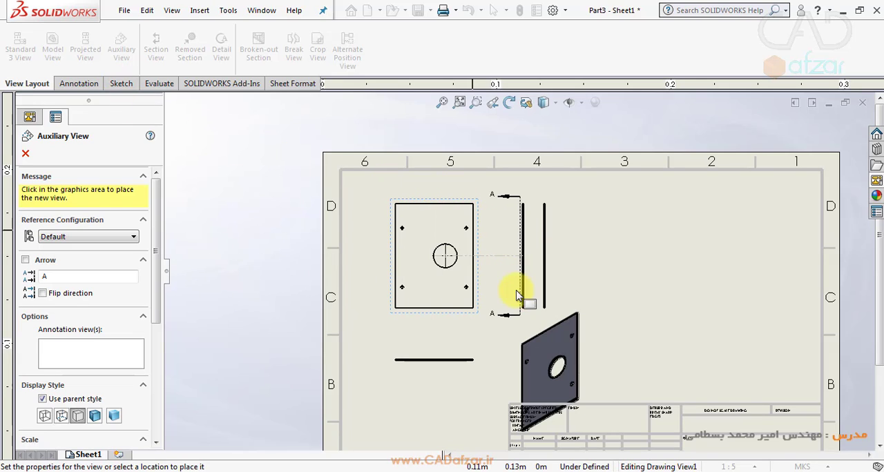
{"action": "left_click", "coordinate": [26, 155]}
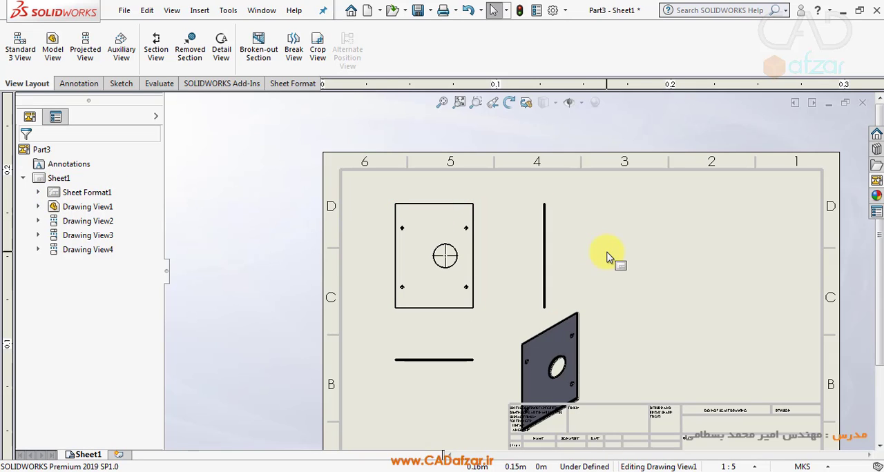
{"action": "scroll", "coordinate": [606, 258], "scroll_direction": "down", "scroll_amount": 1}
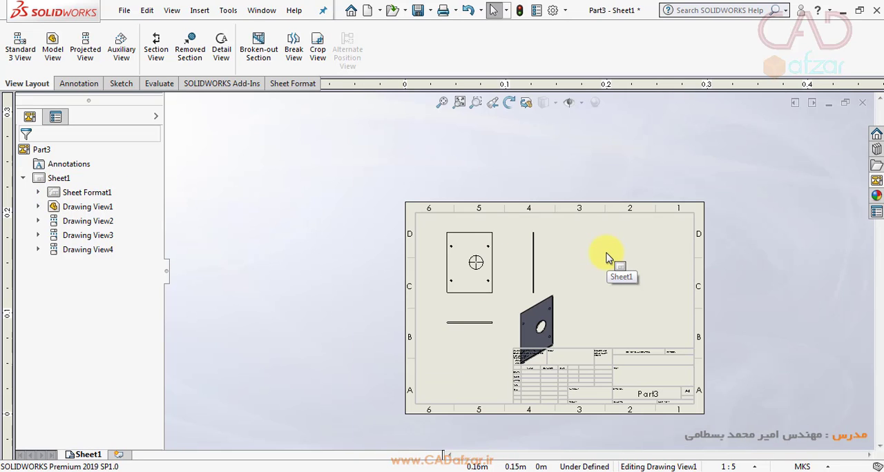
{"action": "scroll", "coordinate": [546, 276], "scroll_direction": "up", "scroll_amount": 1}
{"action": "scroll", "coordinate": [482, 276], "scroll_direction": "up", "scroll_amount": 2}
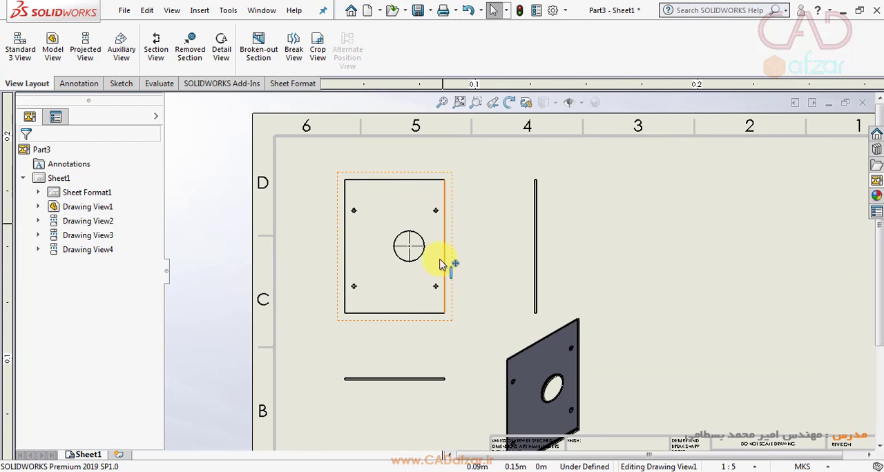
{"action": "scroll", "coordinate": [429, 285], "scroll_direction": "up", "scroll_amount": 2}
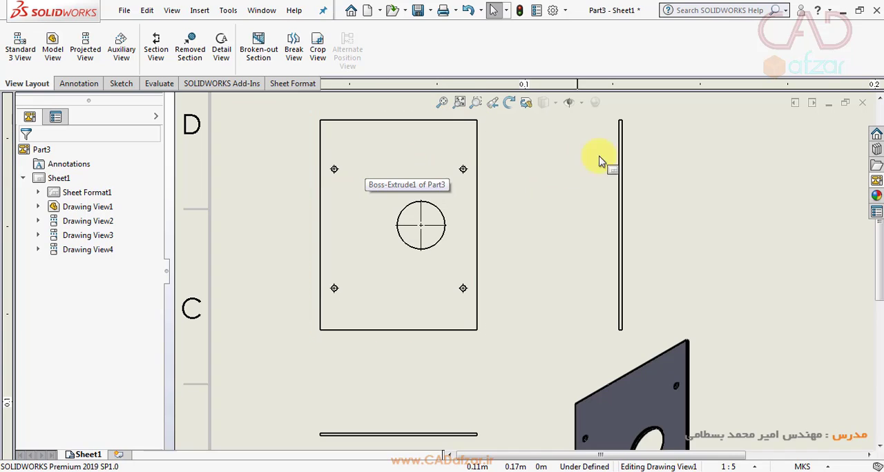
- Examine the thin edge views projected beside and below the plate's front view
{"action": "scroll", "coordinate": [615, 148], "scroll_direction": "up", "scroll_amount": 3}
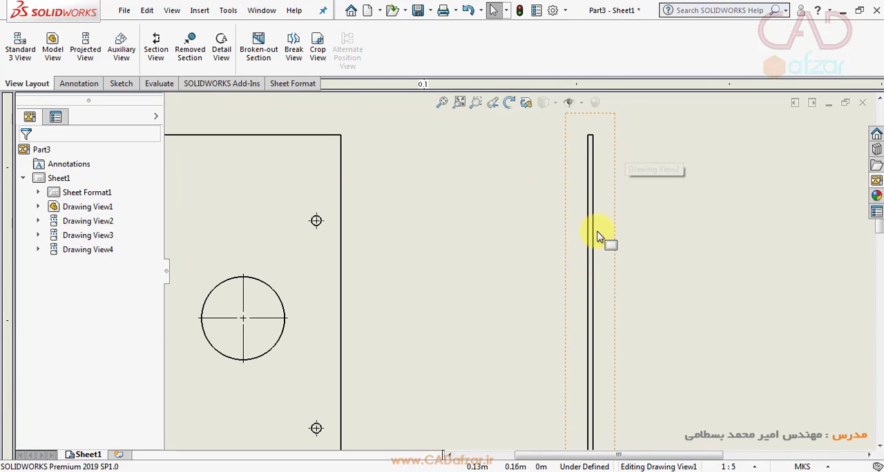
{"action": "scroll", "coordinate": [602, 232], "scroll_direction": "up", "scroll_amount": 3}
{"action": "scroll", "coordinate": [421, 387], "scroll_direction": "down", "scroll_amount": 3}
{"action": "scroll", "coordinate": [415, 366], "scroll_direction": "down", "scroll_amount": 3}
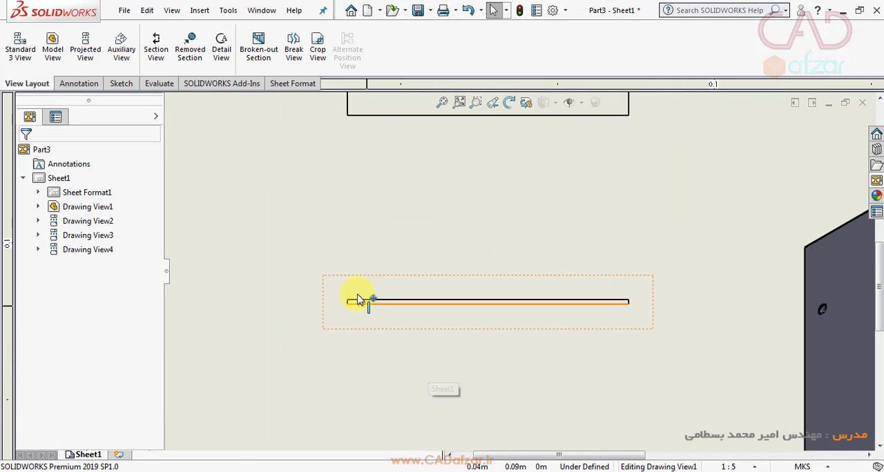
{"action": "scroll", "coordinate": [553, 307], "scroll_direction": "up", "scroll_amount": 3}
{"action": "scroll", "coordinate": [552, 308], "scroll_direction": "up", "scroll_amount": 3}
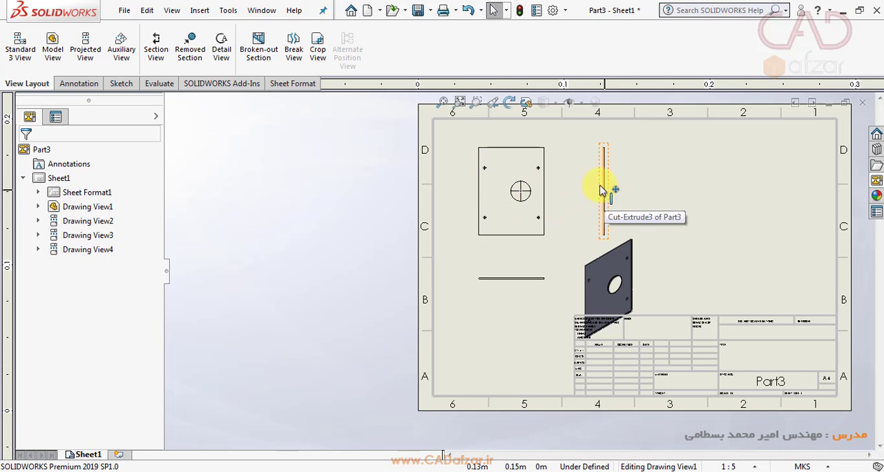
- Start a Section View with a horizontal cutting line through the centre of the front view's upper-right small hole and accept the line
{"action": "left_click", "coordinate": [157, 45]}
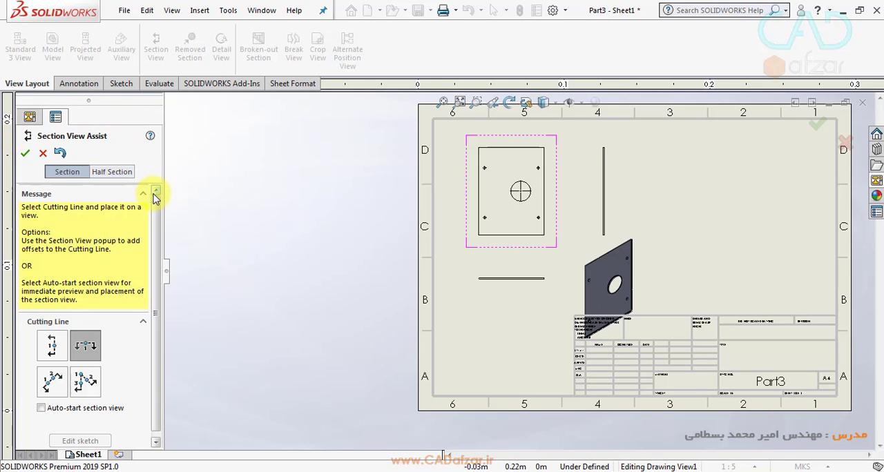
{"action": "scroll", "coordinate": [155, 202], "scroll_direction": "down", "scroll_amount": 1}
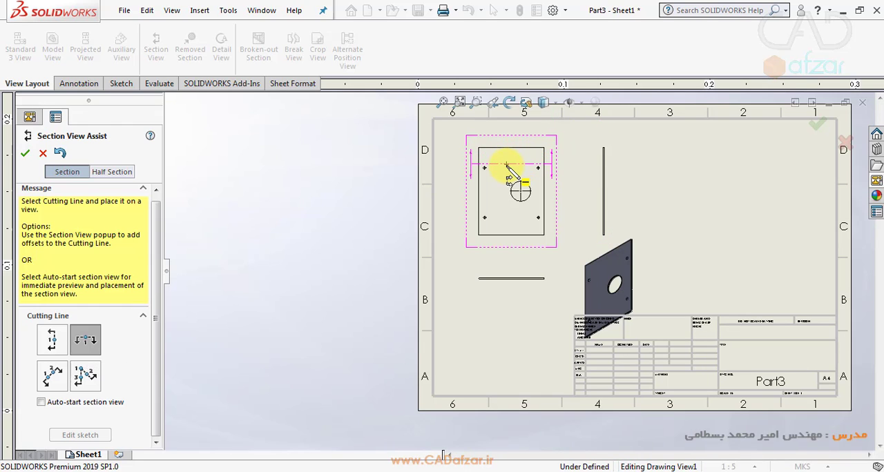
{"action": "scroll", "coordinate": [507, 168], "scroll_direction": "down", "scroll_amount": 5}
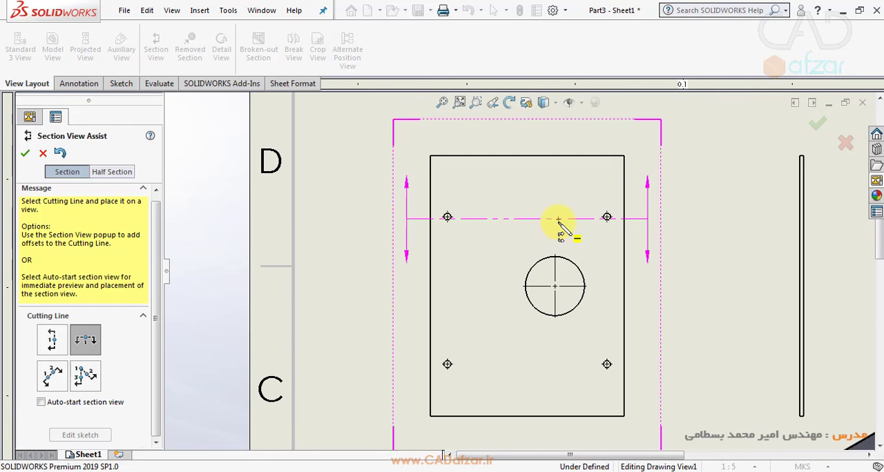
{"action": "scroll", "coordinate": [560, 219], "scroll_direction": "down", "scroll_amount": 3}
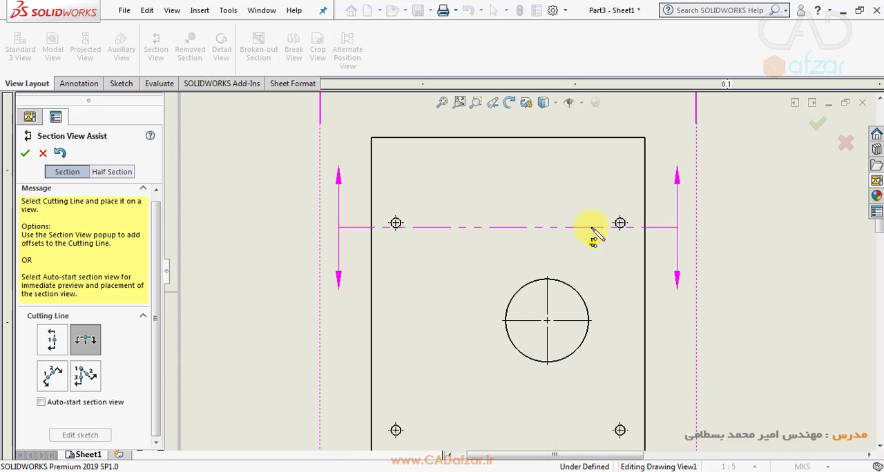
{"action": "scroll", "coordinate": [620, 223], "scroll_direction": "down", "scroll_amount": 3}
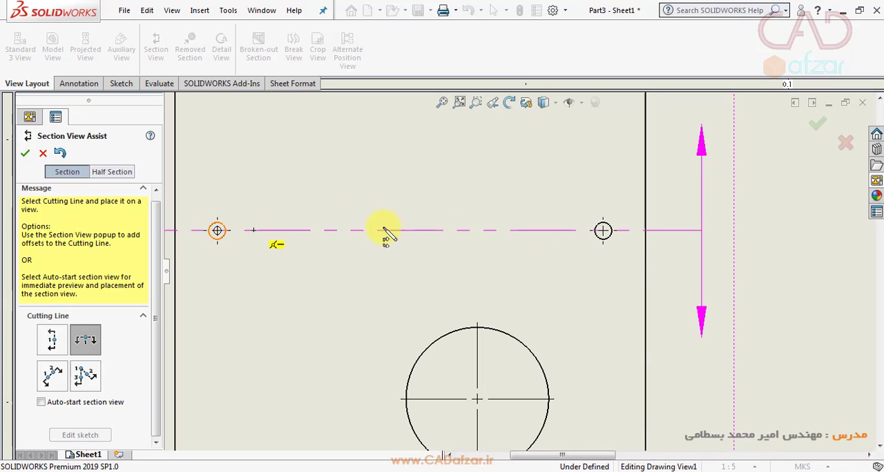
{"action": "left_click", "coordinate": [603, 231]}
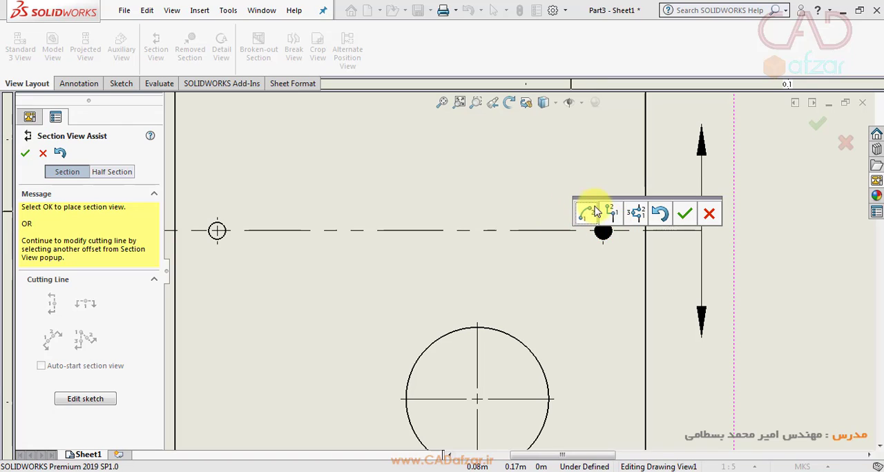
{"action": "left_click", "coordinate": [685, 218]}
- Place the section view between the front view and the projected view below it, and finish the section
{"action": "scroll", "coordinate": [615, 290], "scroll_direction": "up", "scroll_amount": 3}
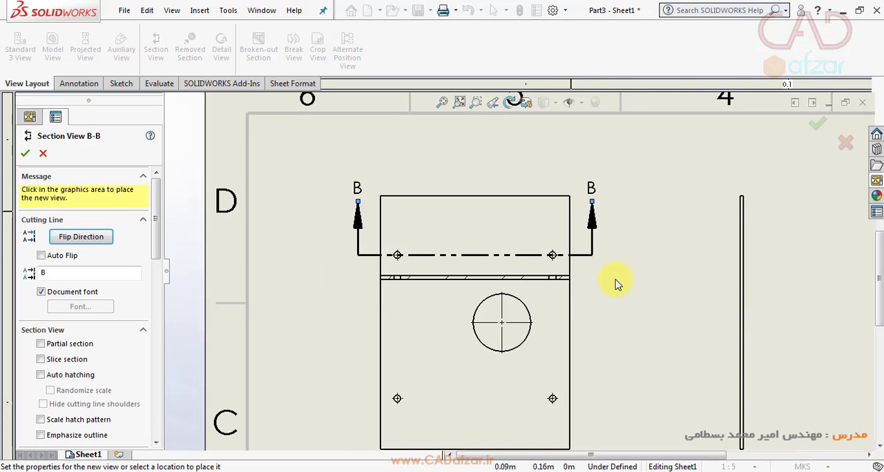
{"action": "scroll", "coordinate": [617, 285], "scroll_direction": "up", "scroll_amount": 2}
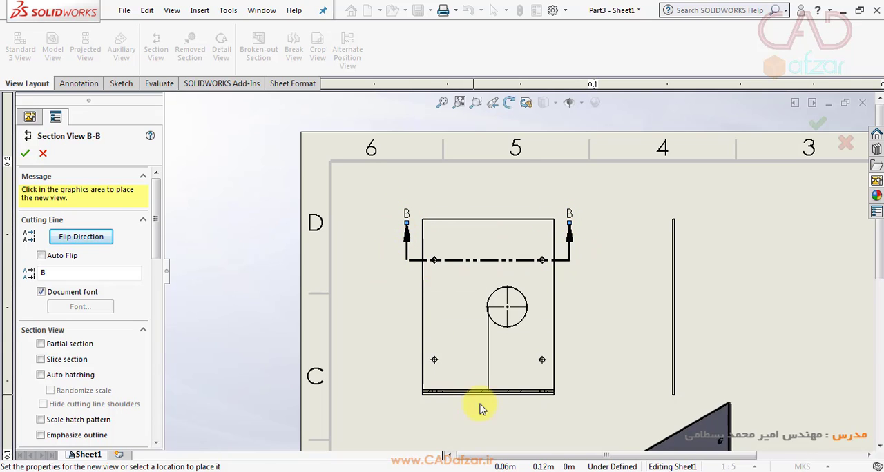
{"action": "scroll", "coordinate": [484, 407], "scroll_direction": "up", "scroll_amount": 3}
{"action": "scroll", "coordinate": [493, 385], "scroll_direction": "down", "scroll_amount": 2}
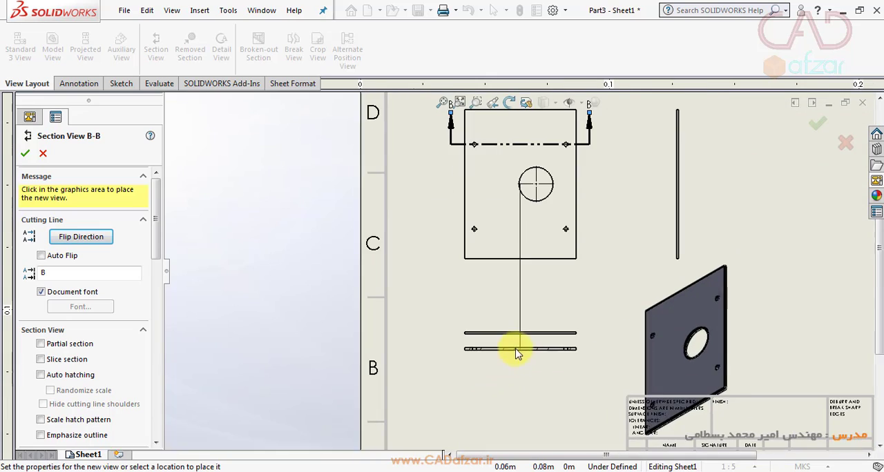
{"action": "scroll", "coordinate": [519, 346], "scroll_direction": "down", "scroll_amount": 5}
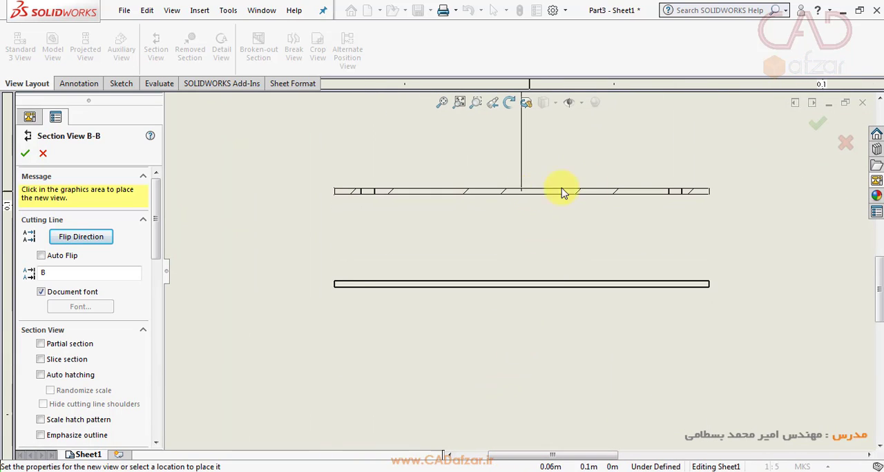
{"action": "left_click", "coordinate": [563, 193]}
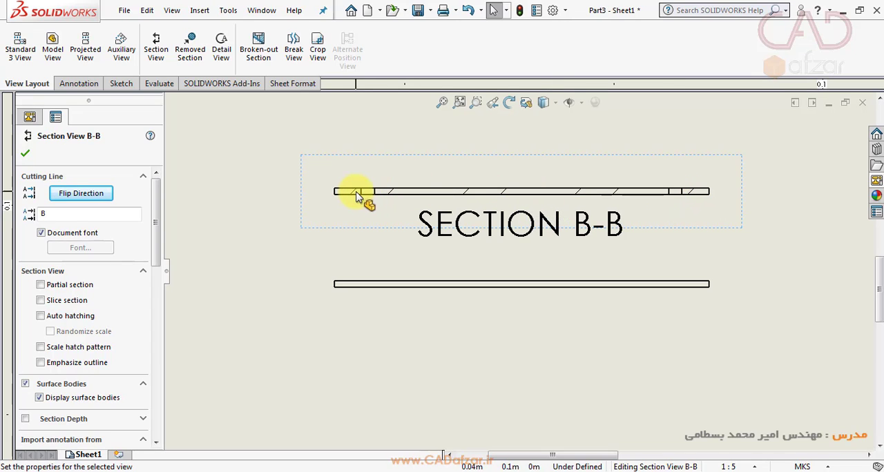
{"action": "scroll", "coordinate": [367, 194], "scroll_direction": "up", "scroll_amount": 5}
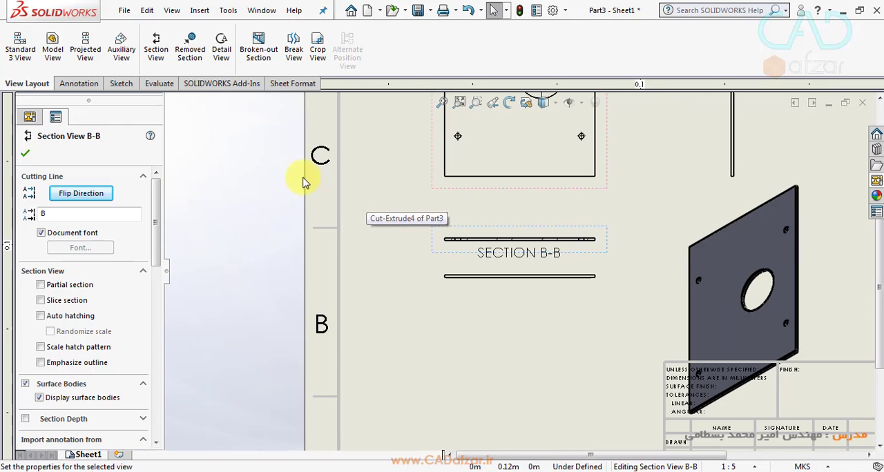
{"action": "left_click", "coordinate": [26, 157]}
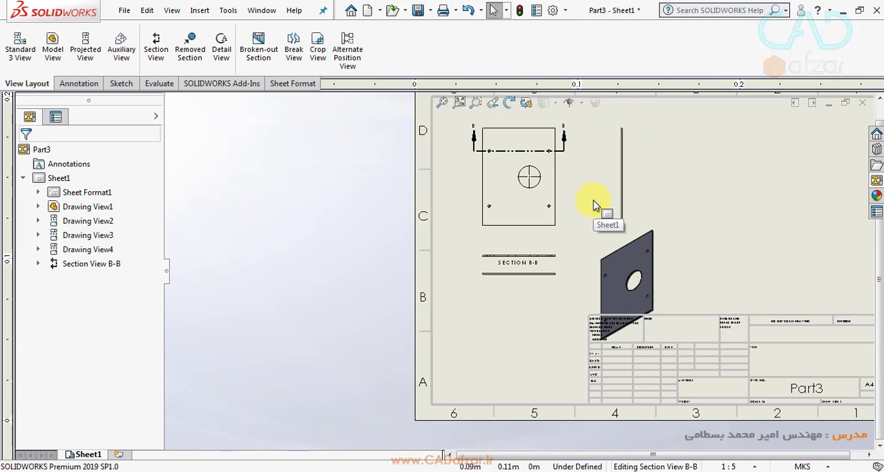
- Create a horizontal section through the large hole's centre in the front view and place it just below the lower projected view
{"action": "left_click", "coordinate": [158, 45]}
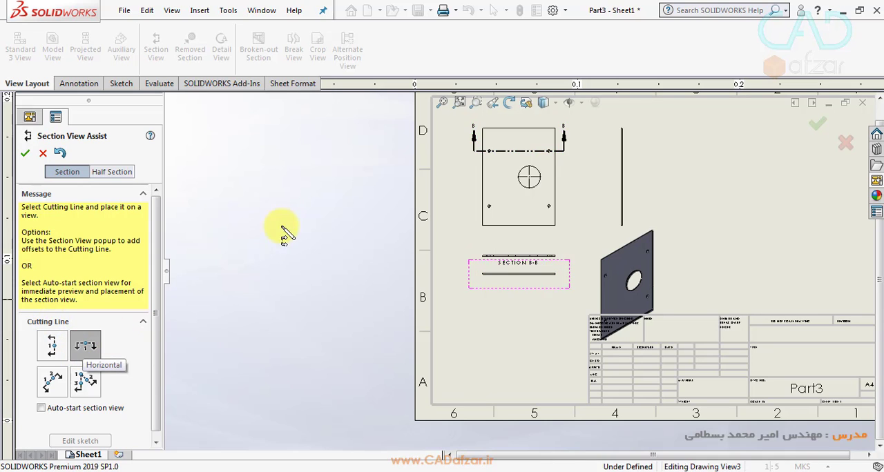
{"action": "scroll", "coordinate": [528, 207], "scroll_direction": "down", "scroll_amount": 5}
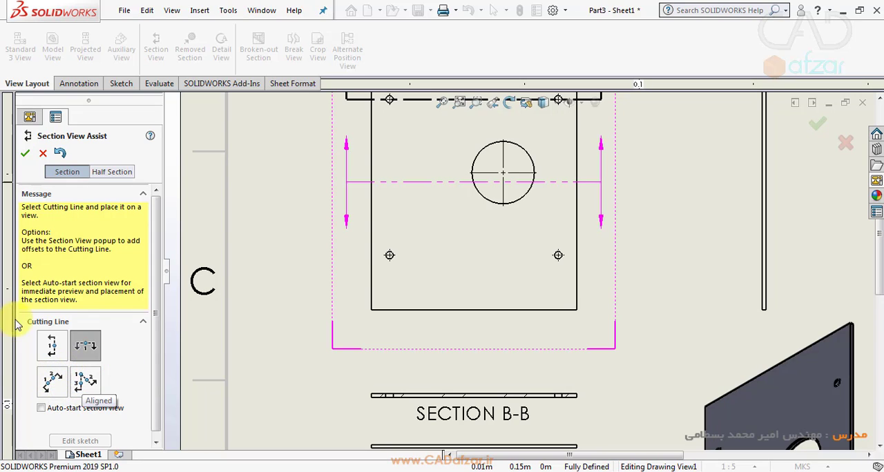
{"action": "left_click", "coordinate": [503, 173]}
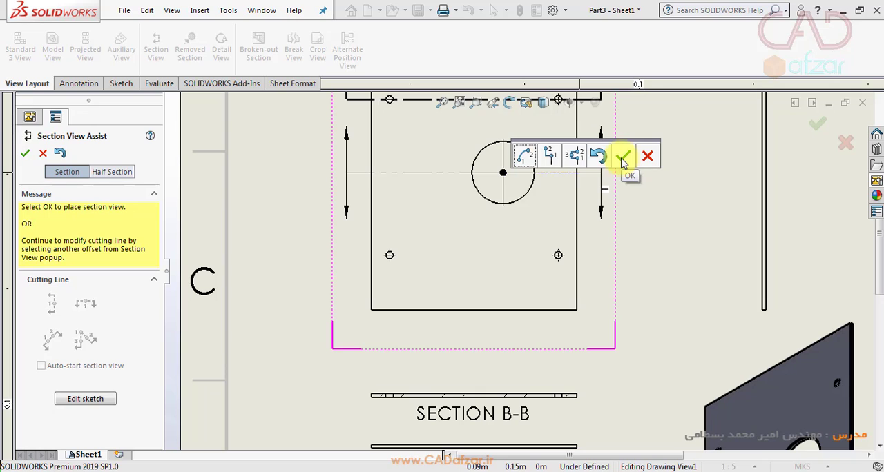
{"action": "left_click", "coordinate": [623, 158]}
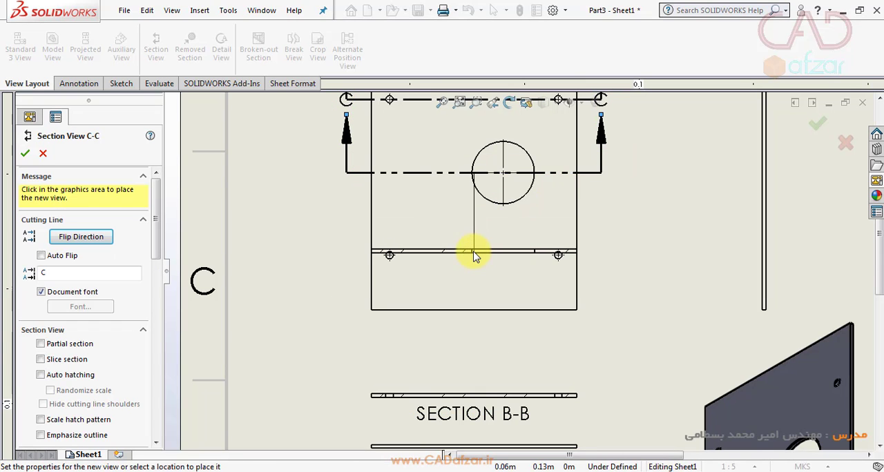
{"action": "scroll", "coordinate": [475, 254], "scroll_direction": "up", "scroll_amount": 5}
{"action": "scroll", "coordinate": [484, 376], "scroll_direction": "down", "scroll_amount": 3}
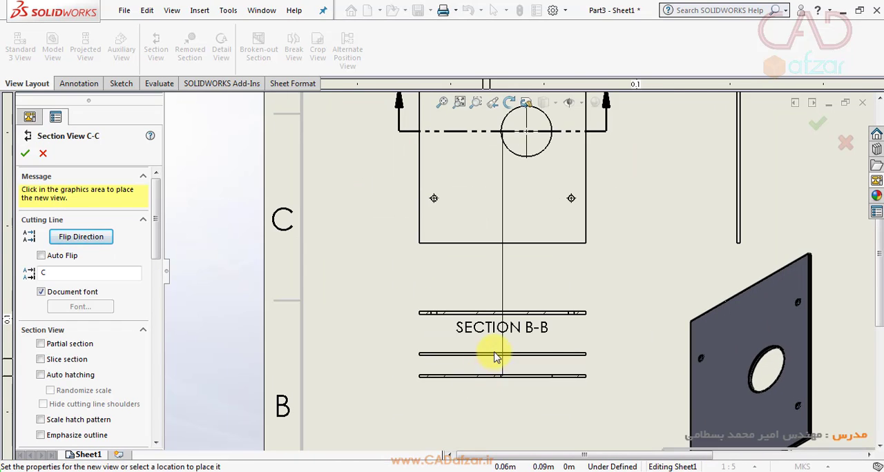
{"action": "scroll", "coordinate": [494, 357], "scroll_direction": "down", "scroll_amount": 5}
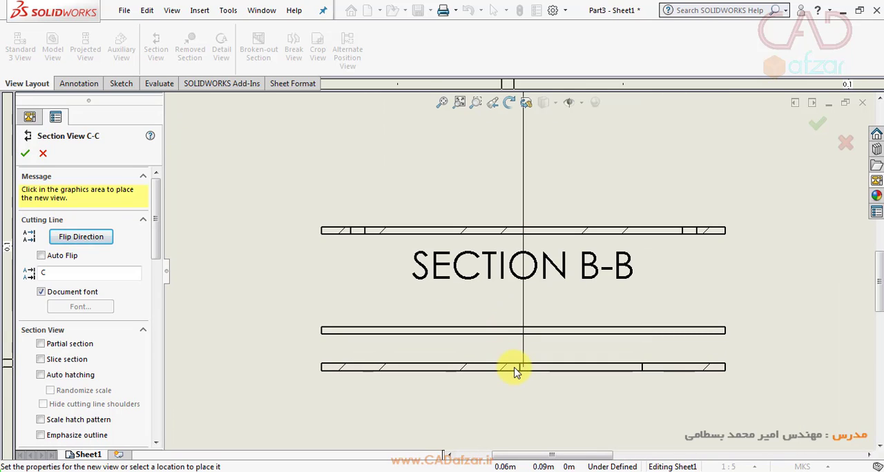
{"action": "left_click", "coordinate": [509, 368]}
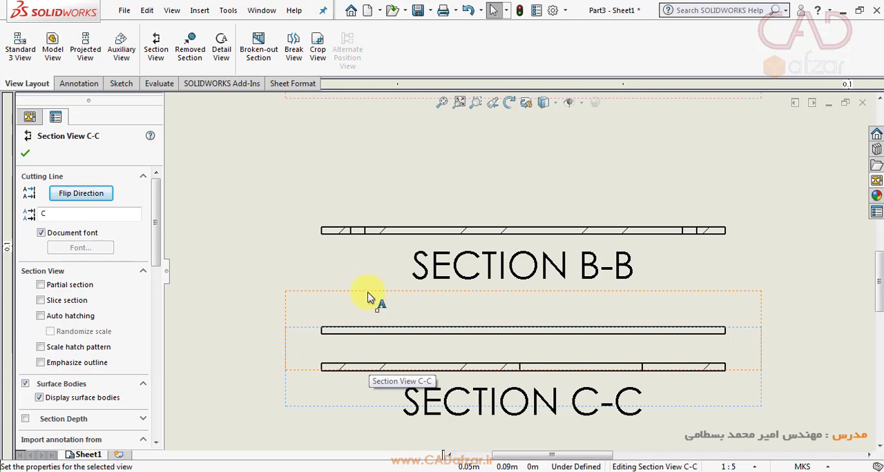
- Flip the cutting direction of the section through the large hole
{"action": "left_click", "coordinate": [90, 194]}
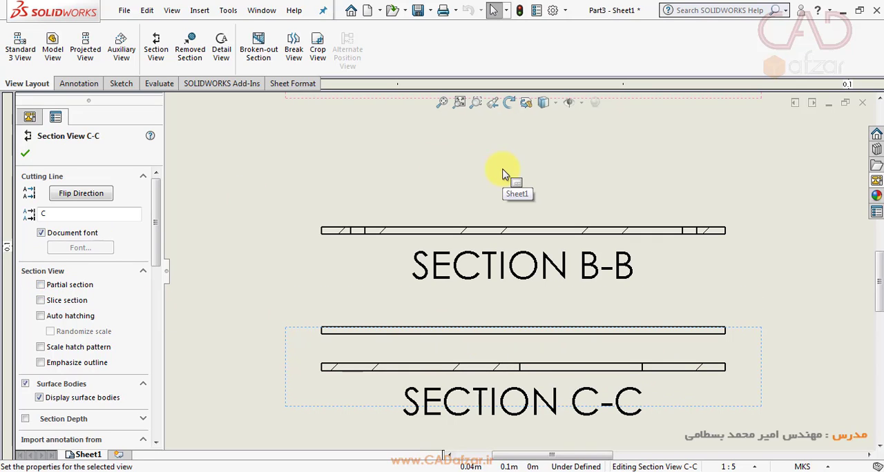
{"action": "scroll", "coordinate": [503, 174], "scroll_direction": "up", "scroll_amount": 2}
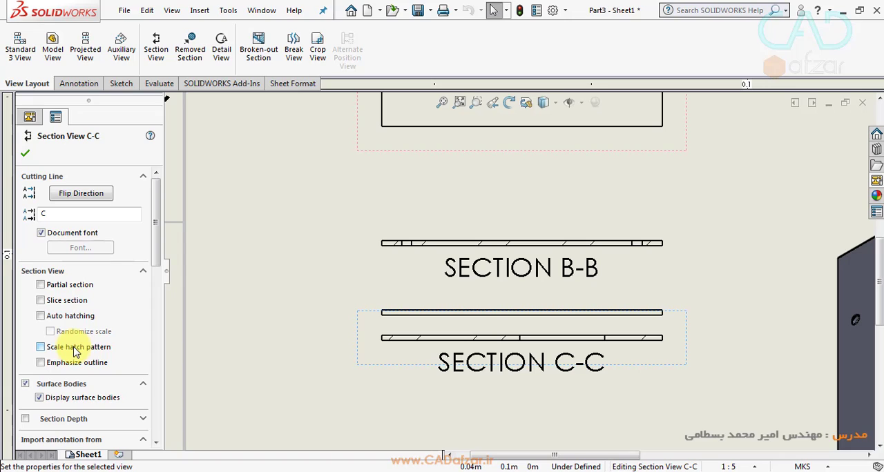
- Try Auto hatching on the large-hole section, turn it off again, review the remaining view properties, and close them
{"action": "left_click", "coordinate": [41, 317]}
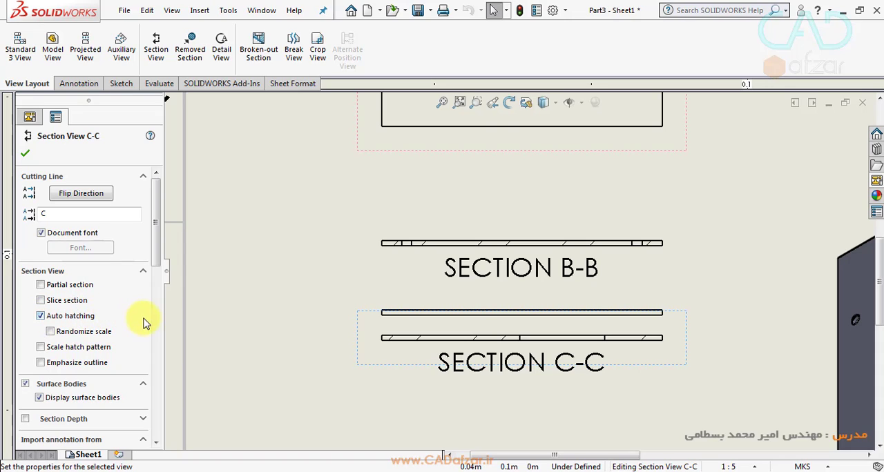
{"action": "left_click", "coordinate": [41, 317]}
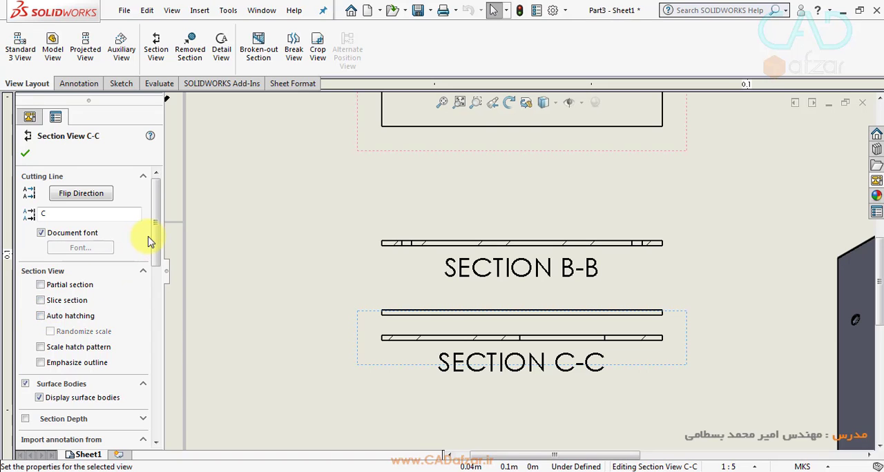
{"action": "left_click_drag", "start_coordinate": [153, 240], "coordinate": [156, 281]}
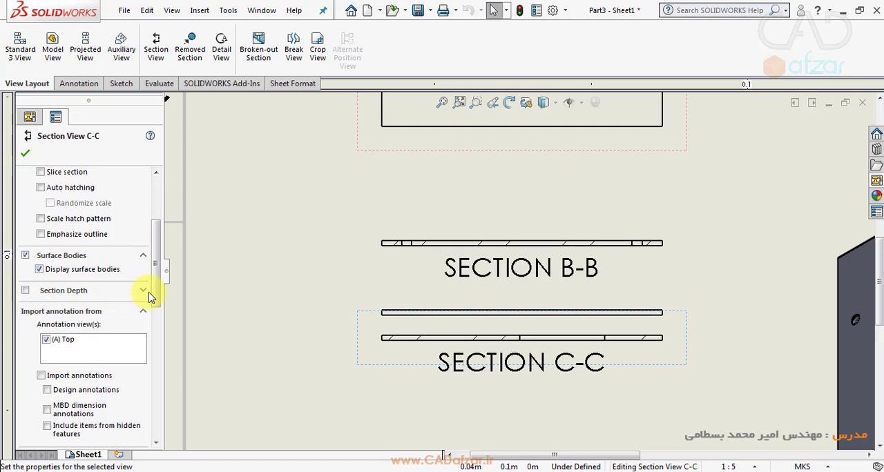
{"action": "left_click_drag", "start_coordinate": [158, 286], "coordinate": [163, 404]}
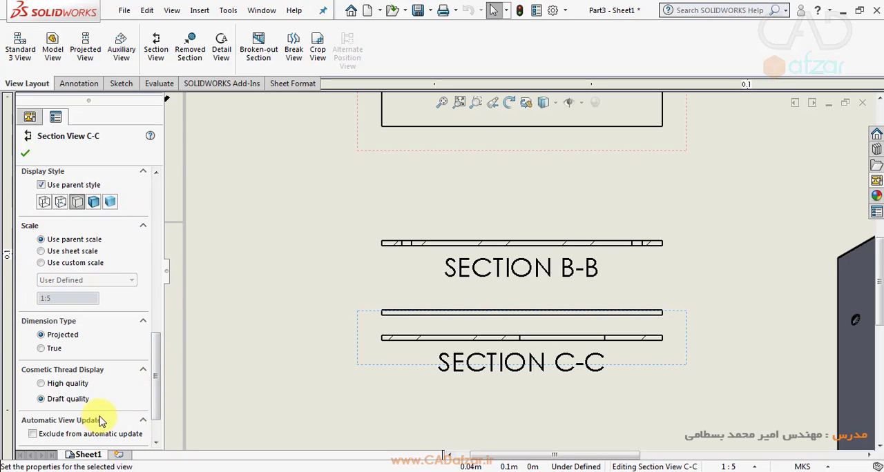
{"action": "left_click_drag", "start_coordinate": [156, 382], "coordinate": [156, 361]}
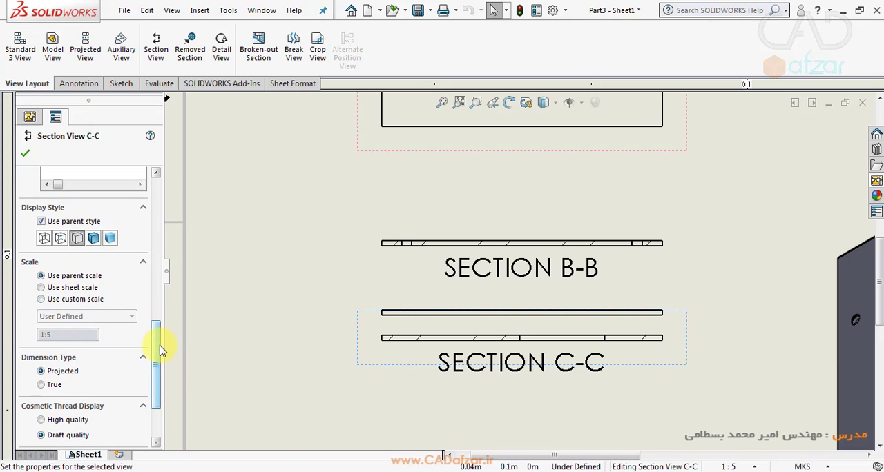
{"action": "left_click", "coordinate": [25, 154]}
{"action": "scroll", "coordinate": [560, 281], "scroll_direction": "up", "scroll_amount": 2}
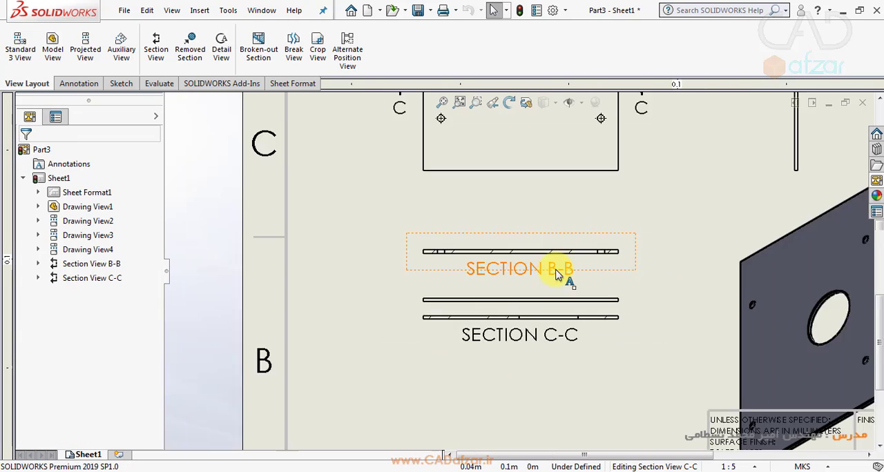
- Delete the plain projected view lying between the two section views
{"action": "scroll", "coordinate": [524, 318], "scroll_direction": "down", "scroll_amount": 4}
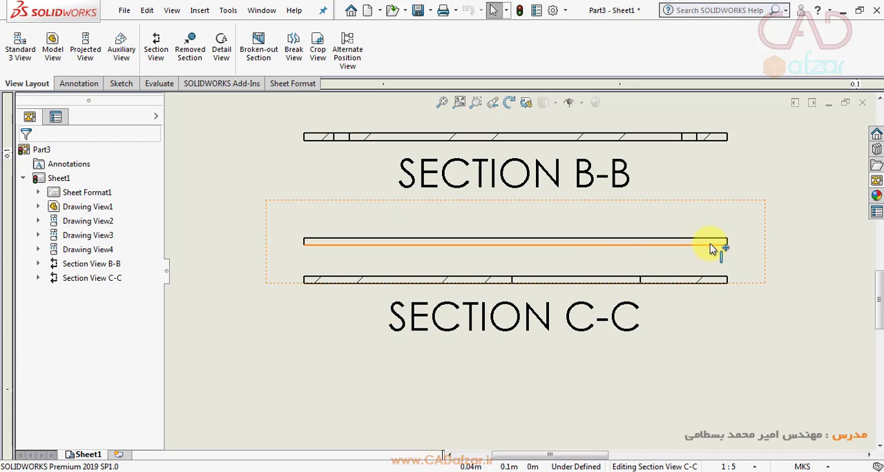
{"action": "left_click", "coordinate": [760, 204]}
{"action": "key", "text": "Delete"}
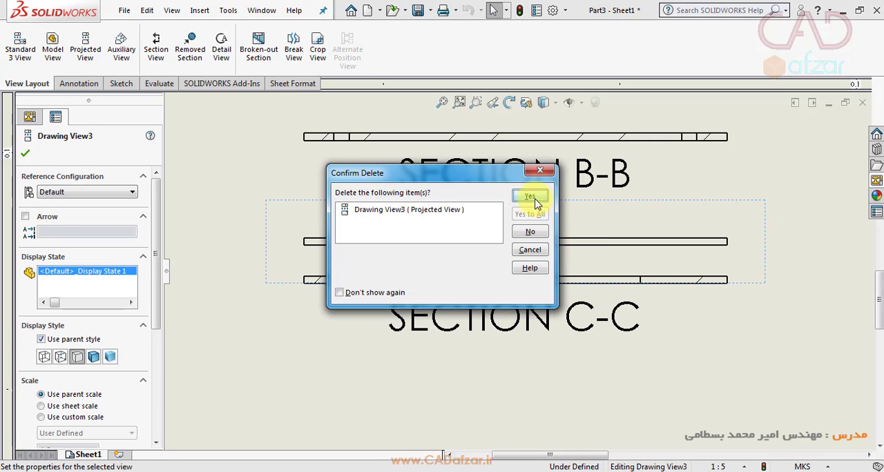
{"action": "left_click", "coordinate": [537, 202]}
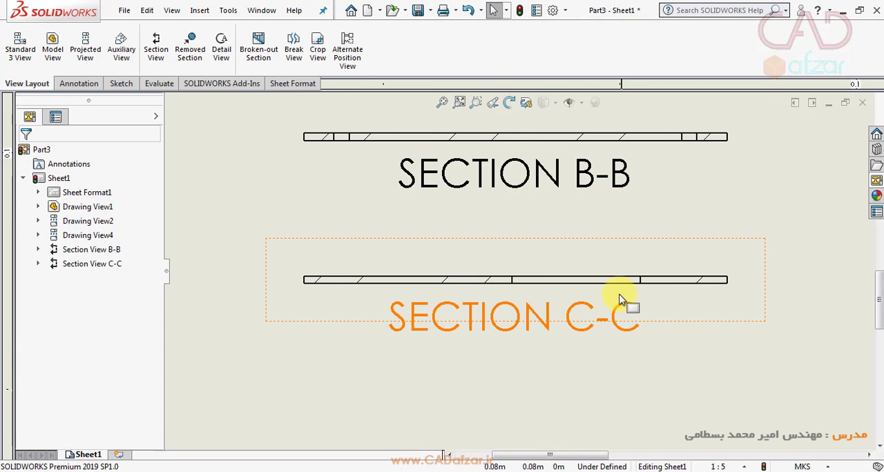
{"action": "scroll", "coordinate": [620, 299], "scroll_direction": "up", "scroll_amount": 6}
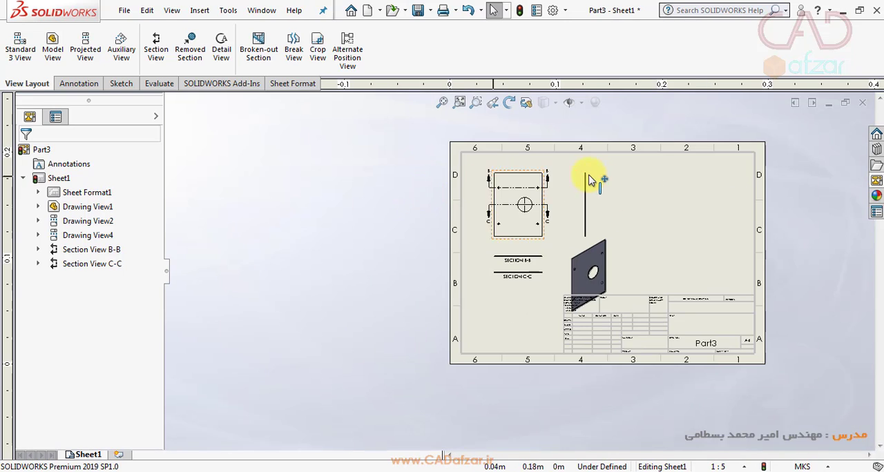
- Create a vertical section through the upper-right small hole in the front view and place it between the front and side projected views
{"action": "scroll", "coordinate": [589, 181], "scroll_direction": "down", "scroll_amount": 5}
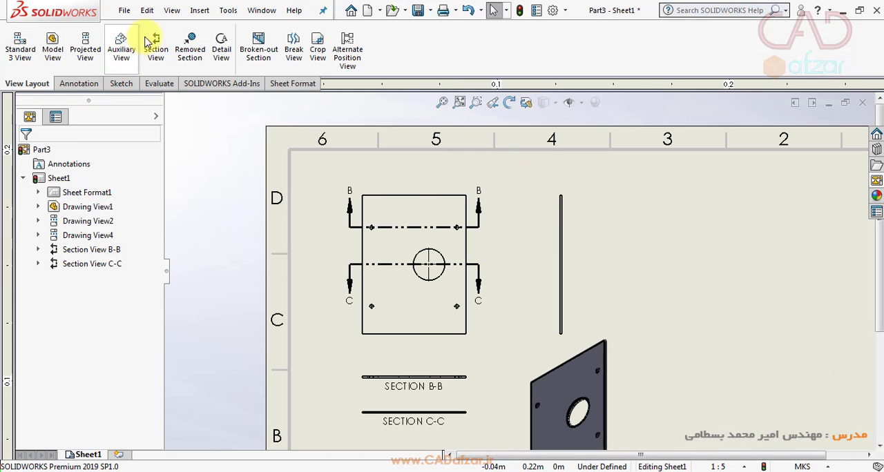
{"action": "left_click", "coordinate": [155, 43]}
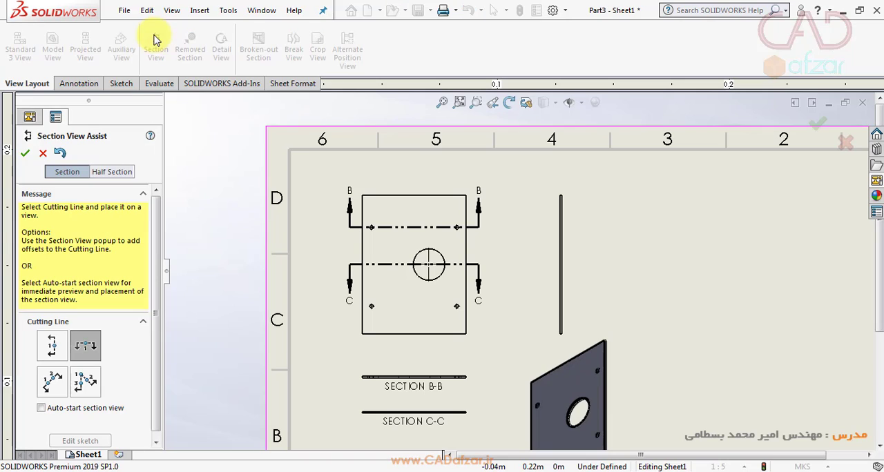
{"action": "left_click", "coordinate": [56, 354]}
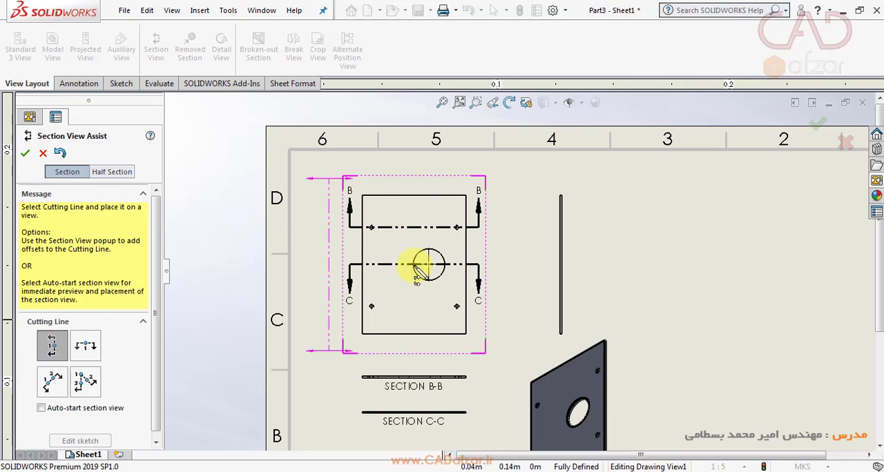
{"action": "scroll", "coordinate": [438, 253], "scroll_direction": "down", "scroll_amount": 6}
{"action": "scroll", "coordinate": [499, 222], "scroll_direction": "down", "scroll_amount": 2}
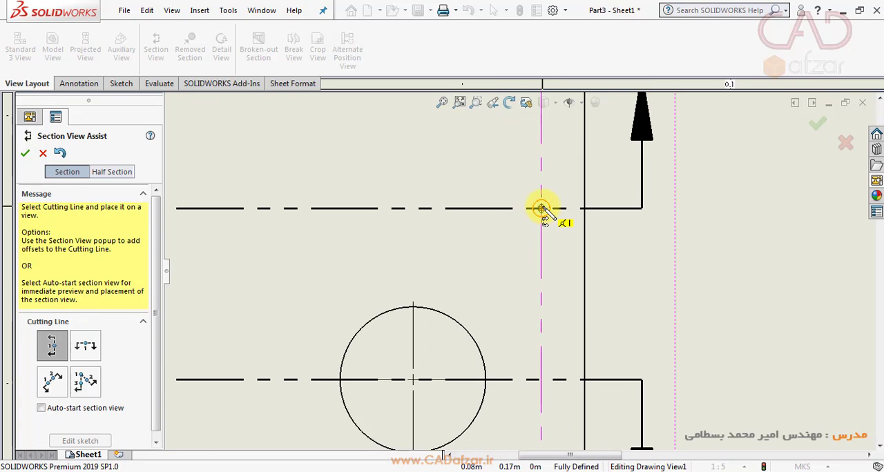
{"action": "left_click", "coordinate": [542, 209]}
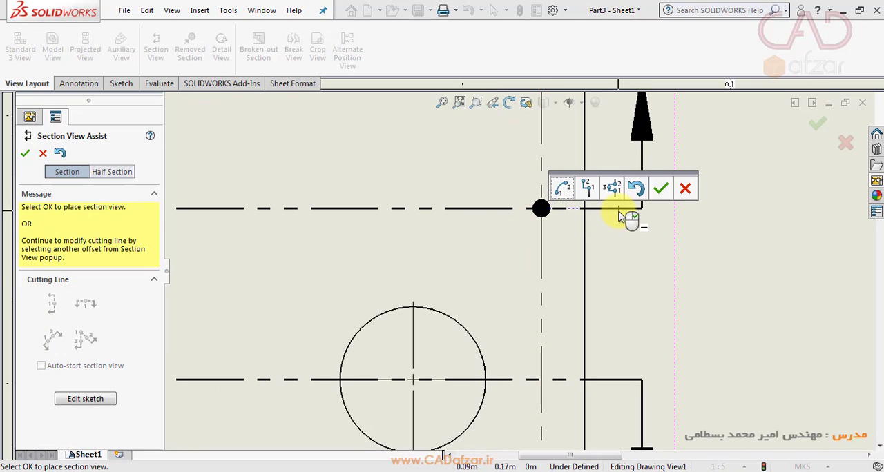
{"action": "left_click", "coordinate": [663, 190]}
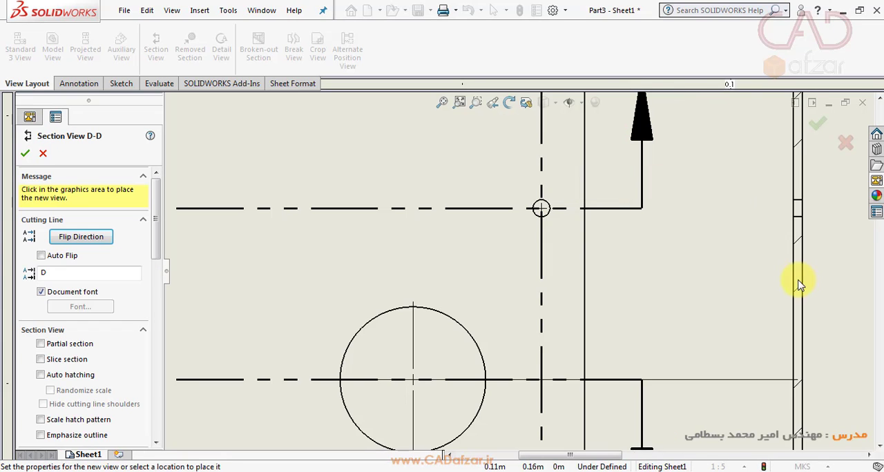
{"action": "scroll", "coordinate": [800, 280], "scroll_direction": "up", "scroll_amount": 3}
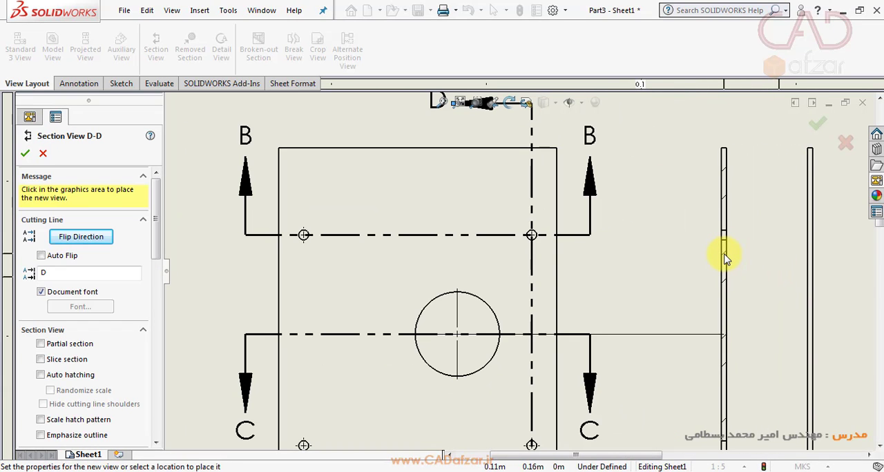
{"action": "left_click", "coordinate": [725, 257]}
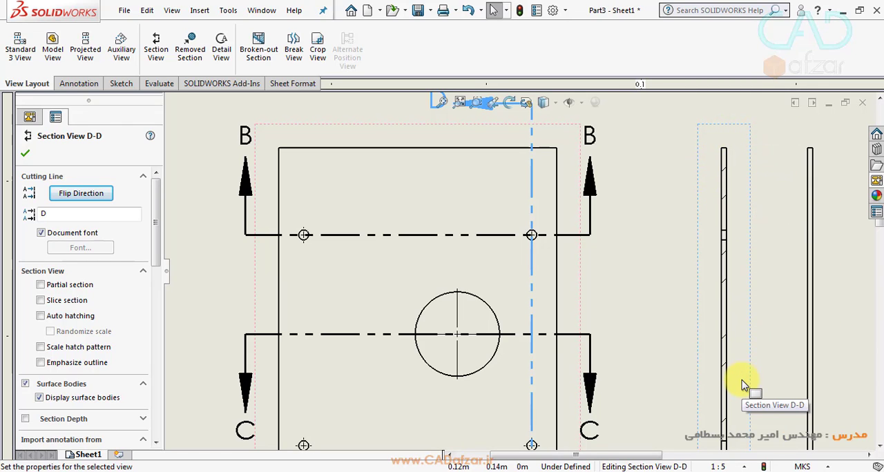
- Change the vertical section's label to a capital A and close its properties
{"action": "key", "text": "z"}
{"action": "key", "text": "z"}
{"action": "key", "text": "z"}
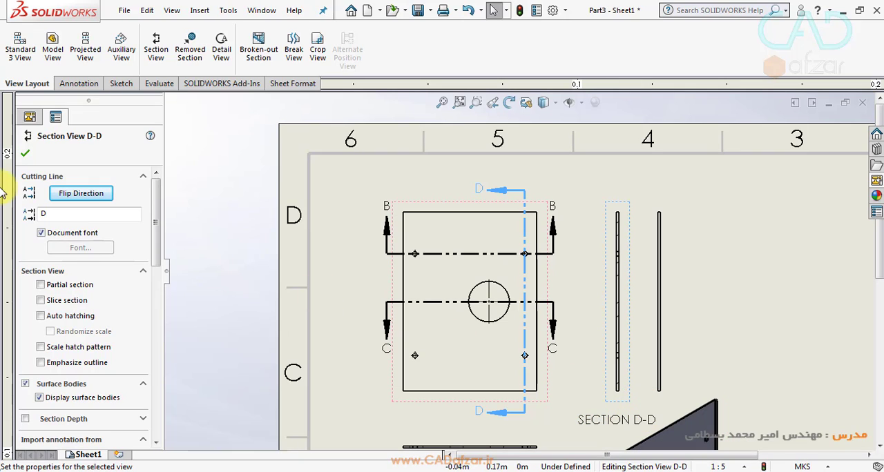
{"action": "double_click", "coordinate": [50, 215]}
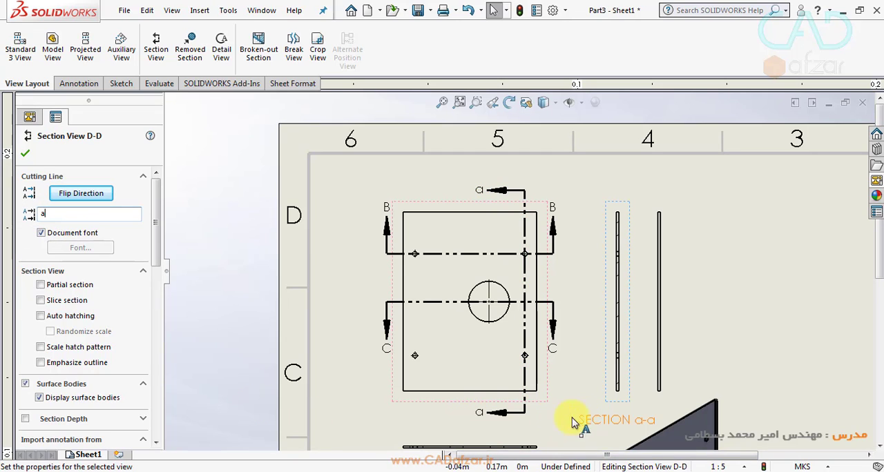
{"action": "key", "text": "BackSpace"}
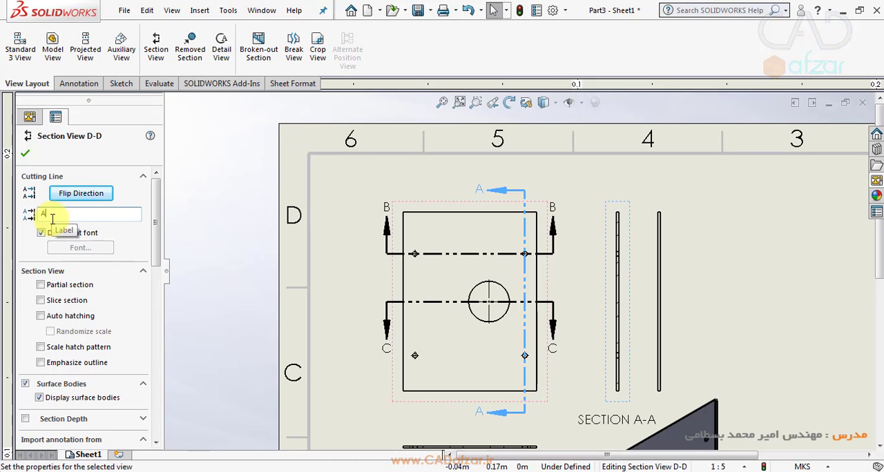
{"action": "left_click", "coordinate": [26, 153]}
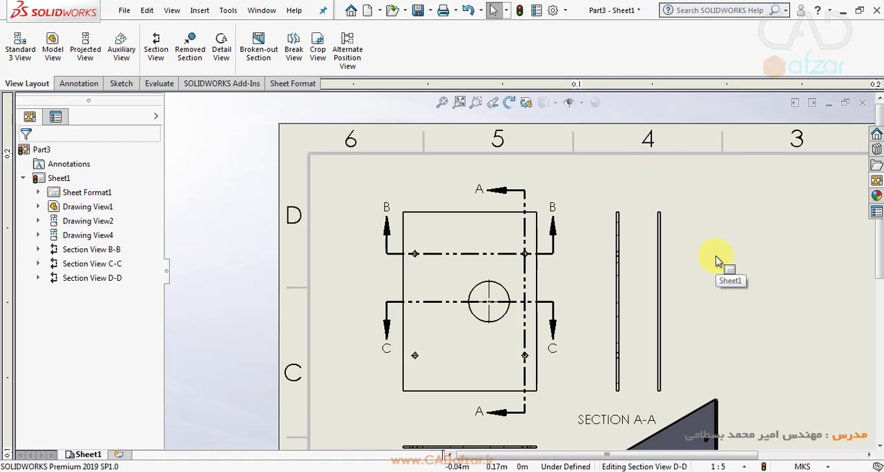
- Create a detail view of the upper-right small hole with a circle of about 0.045 m radius, placing it right of the side view
{"action": "scroll", "coordinate": [622, 336], "scroll_direction": "up", "scroll_amount": 5}
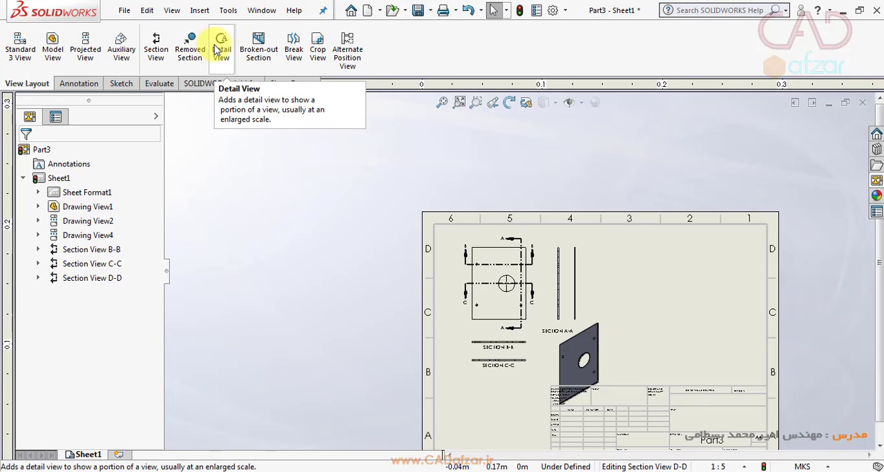
{"action": "left_click", "coordinate": [220, 48]}
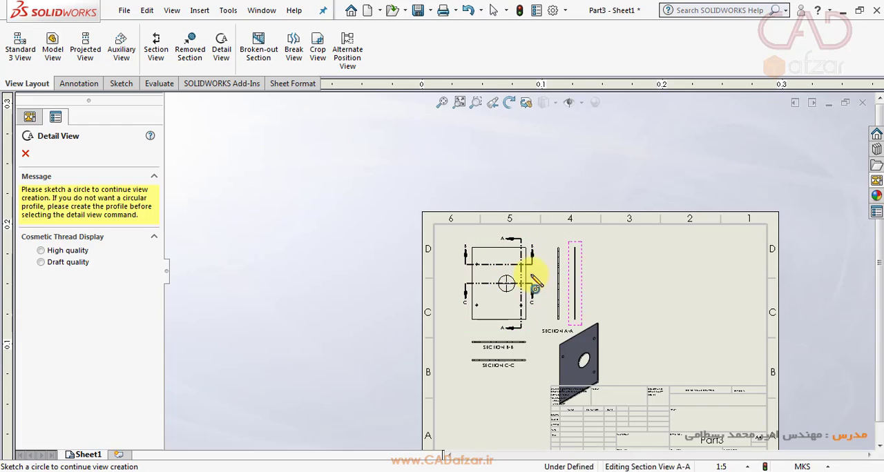
{"action": "scroll", "coordinate": [523, 269], "scroll_direction": "up", "scroll_amount": 4}
{"action": "scroll", "coordinate": [523, 269], "scroll_direction": "up", "scroll_amount": 2}
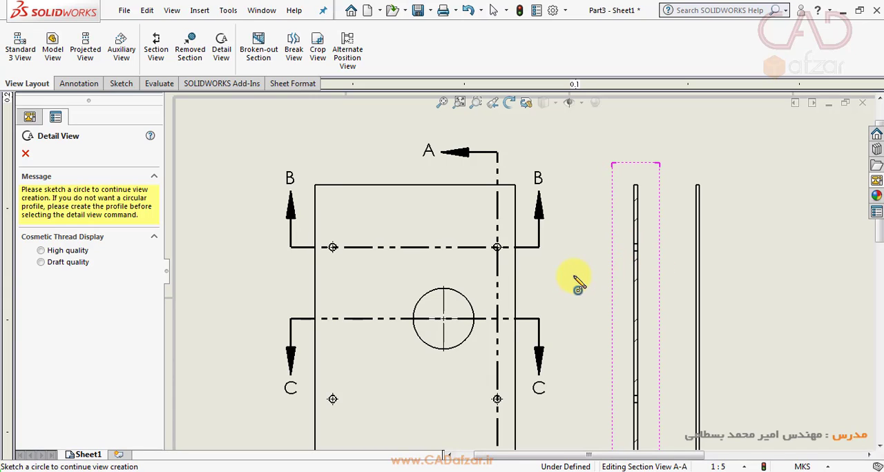
{"action": "left_click", "coordinate": [507, 239]}
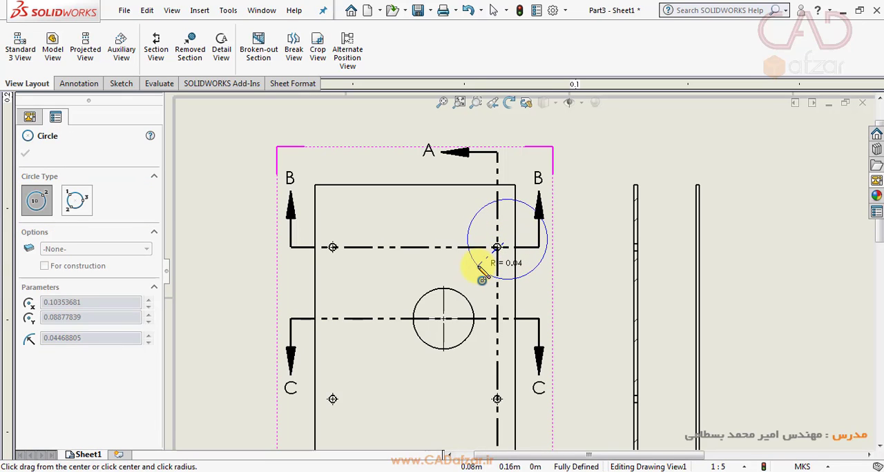
{"action": "left_click", "coordinate": [479, 268]}
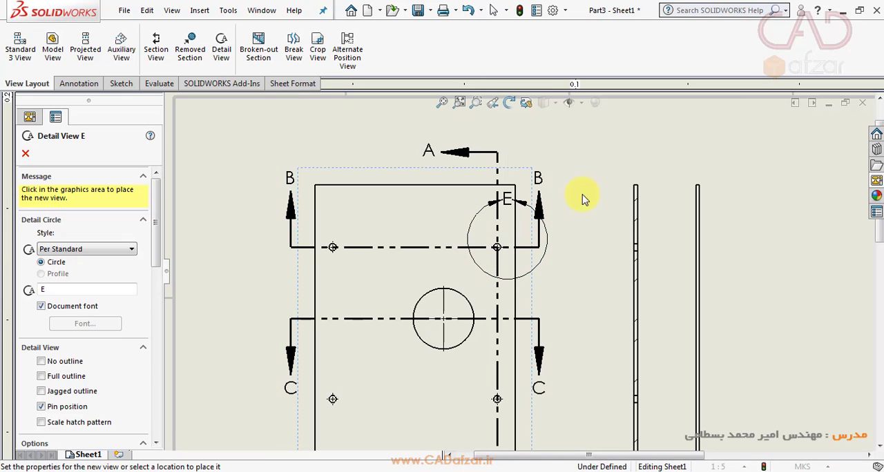
{"action": "scroll", "coordinate": [758, 216], "scroll_direction": "up", "scroll_amount": 3}
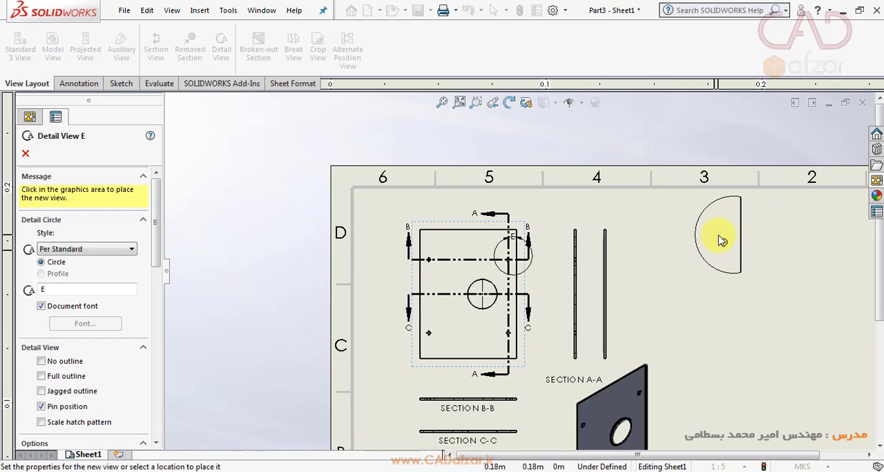
{"action": "left_click", "coordinate": [712, 248]}
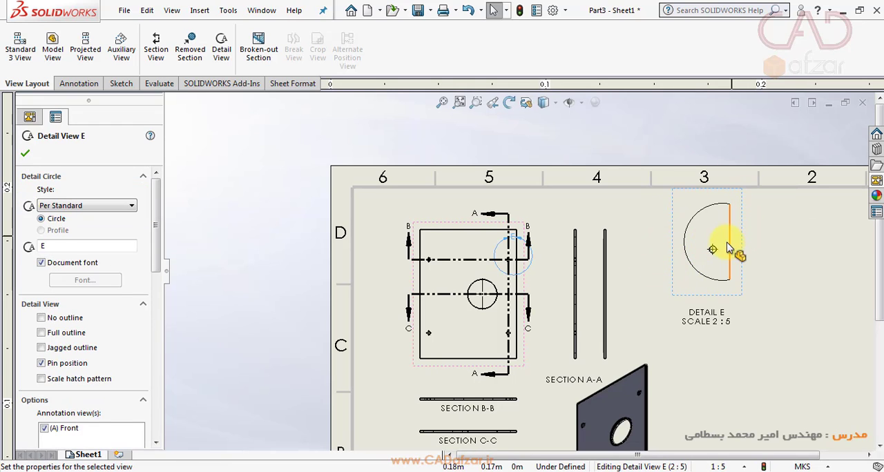
- Inspect the detail view closely, review its circle style and scale options, and close its properties
{"action": "scroll", "coordinate": [730, 250], "scroll_direction": "down", "scroll_amount": 5}
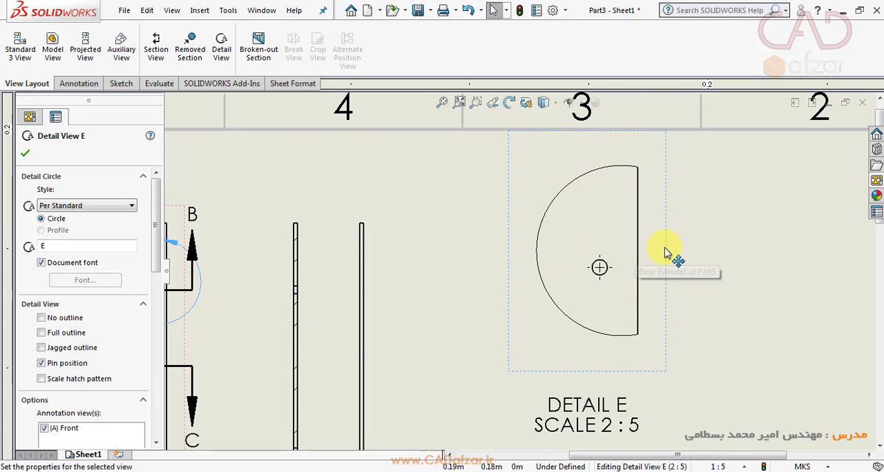
{"action": "scroll", "coordinate": [665, 253], "scroll_direction": "down", "scroll_amount": 2}
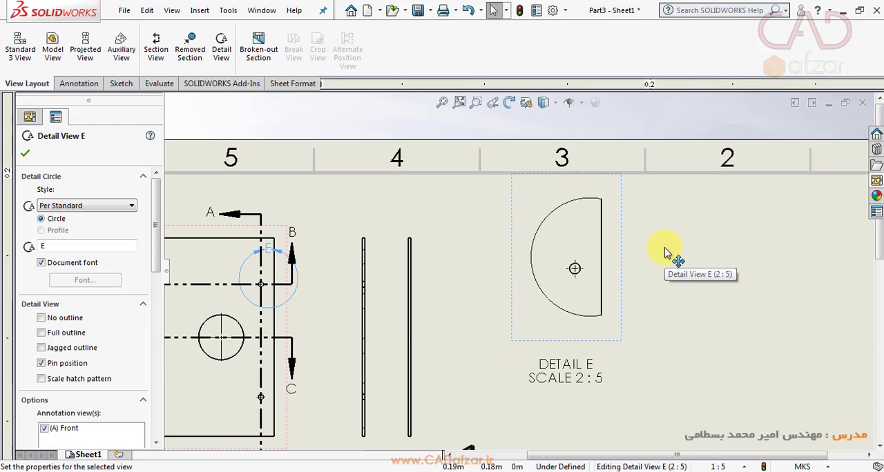
{"action": "scroll", "coordinate": [589, 284], "scroll_direction": "up", "scroll_amount": 1}
{"action": "scroll", "coordinate": [589, 285], "scroll_direction": "up", "scroll_amount": 3}
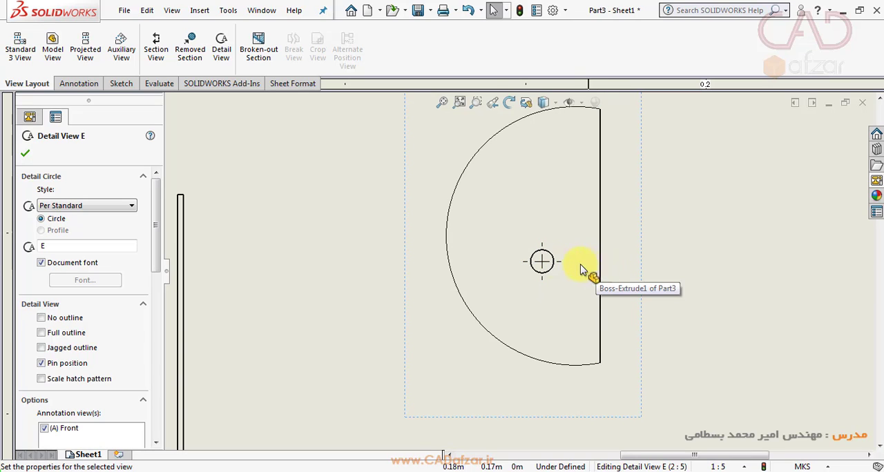
{"action": "scroll", "coordinate": [568, 163], "scroll_direction": "down", "scroll_amount": 3}
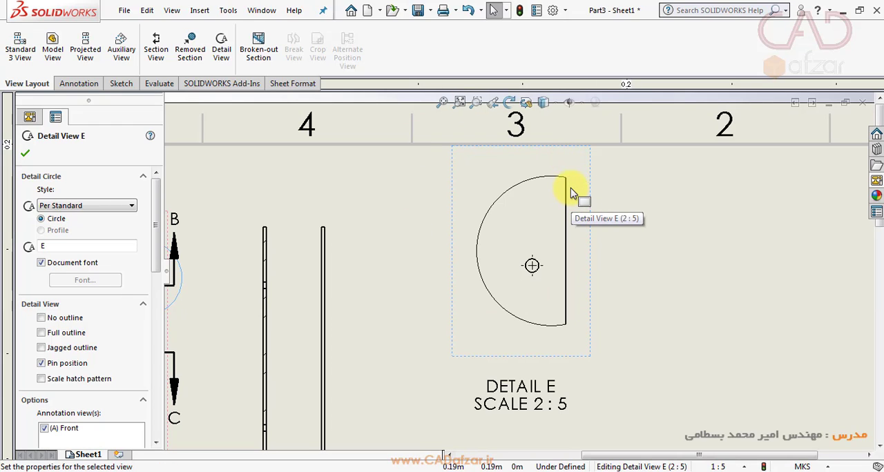
{"action": "left_click", "coordinate": [76, 207]}
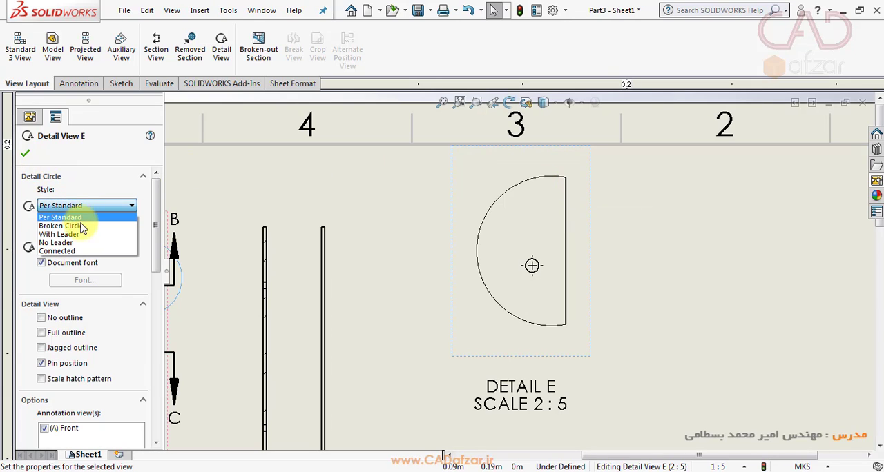
{"action": "left_click", "coordinate": [121, 204]}
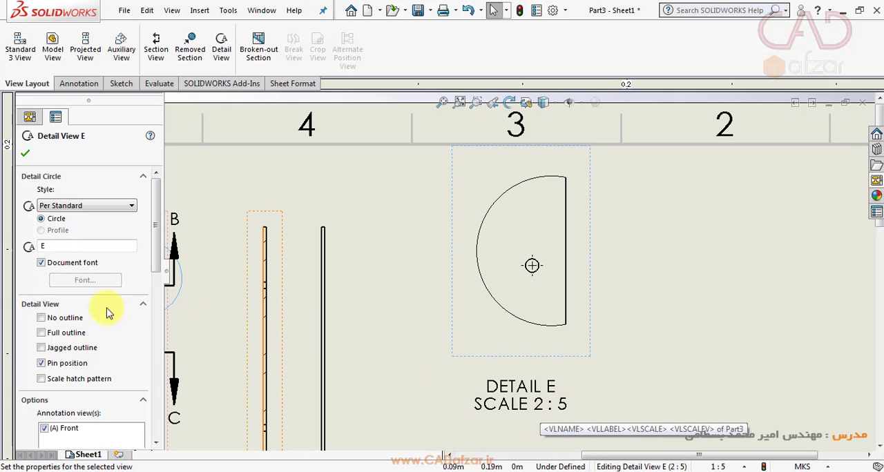
{"action": "scroll", "coordinate": [97, 311], "scroll_direction": "down", "scroll_amount": 10}
{"action": "scroll", "coordinate": [82, 308], "scroll_direction": "down", "scroll_amount": 3}
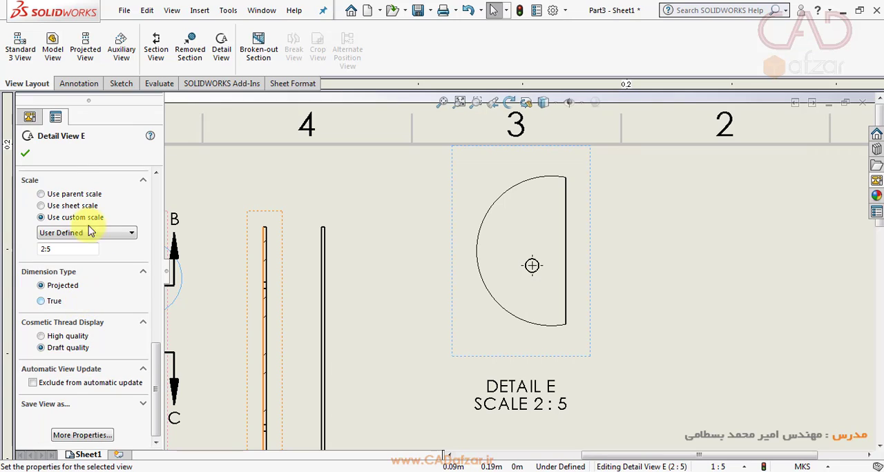
{"action": "left_click", "coordinate": [28, 149]}
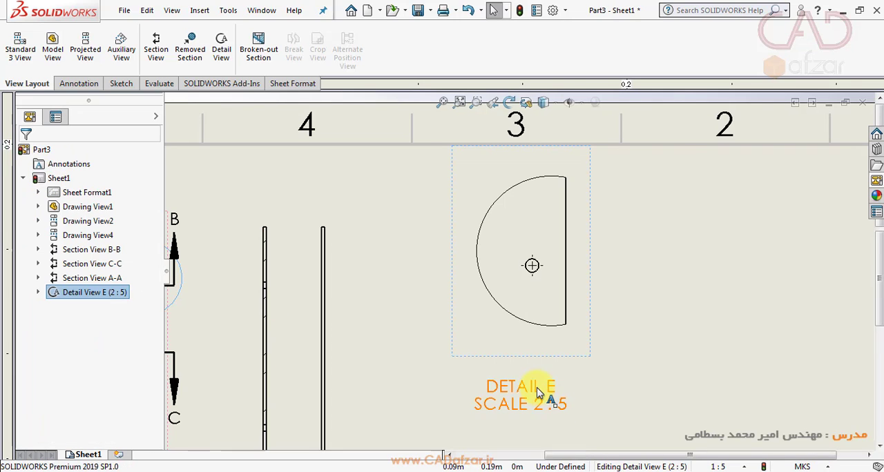
- Shift the detail view slightly down and left, and move the isometric view to the sheet's upper-right area, clear of the title block
{"action": "key", "text": "f"}
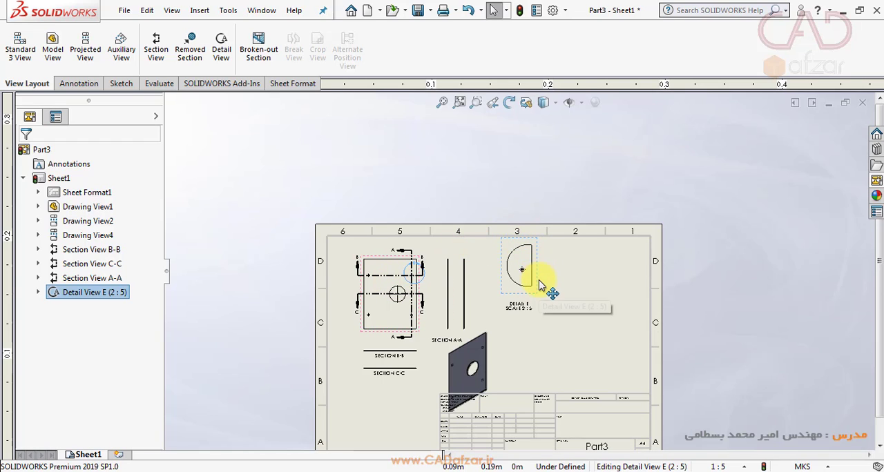
{"action": "left_click_drag", "start_coordinate": [529, 287], "coordinate": [519, 304]}
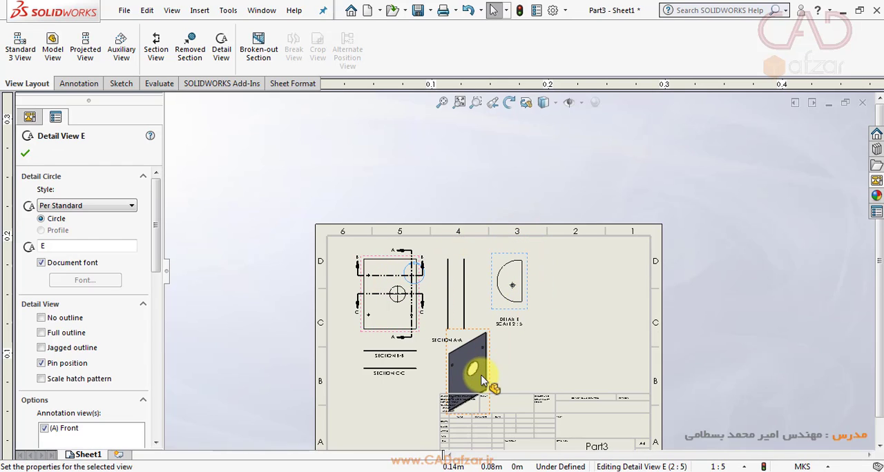
{"action": "left_click_drag", "start_coordinate": [488, 382], "coordinate": [598, 304]}
{"action": "left_click", "coordinate": [587, 335]}
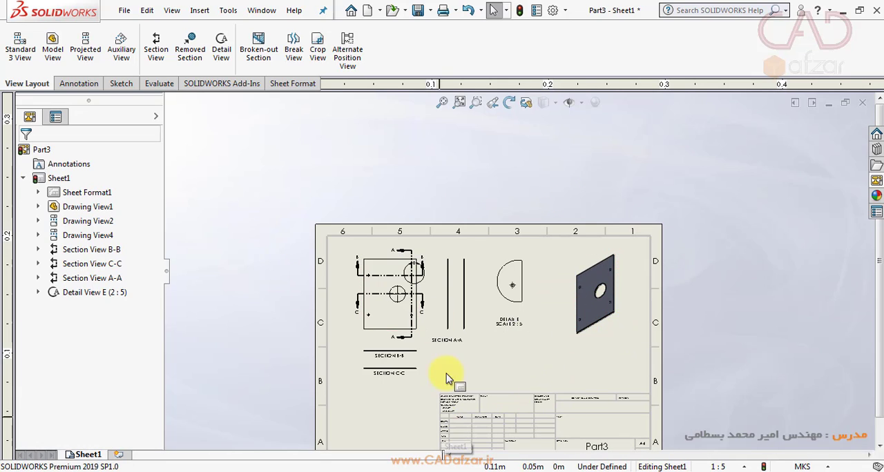
- Review the sheet layout and open the sheet format with its title block for editing
{"action": "scroll", "coordinate": [558, 388], "scroll_direction": "up", "scroll_amount": 2}
{"action": "scroll", "coordinate": [529, 332], "scroll_direction": "down", "scroll_amount": 5}
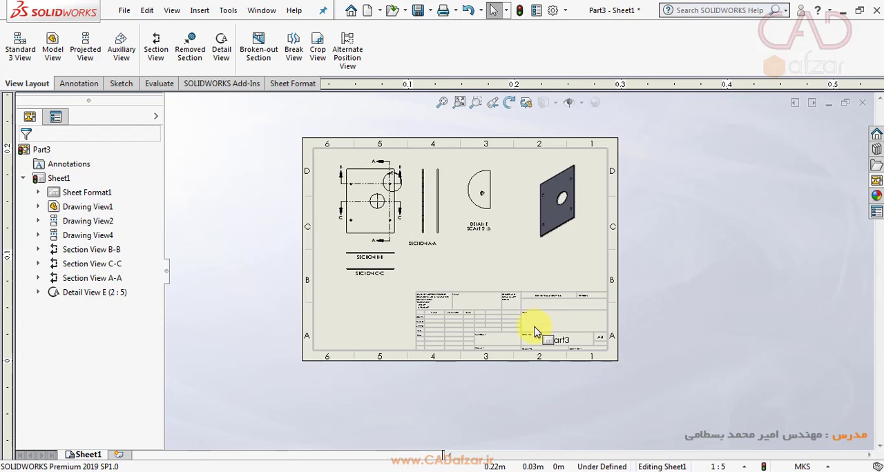
{"action": "scroll", "coordinate": [532, 335], "scroll_direction": "up", "scroll_amount": 5}
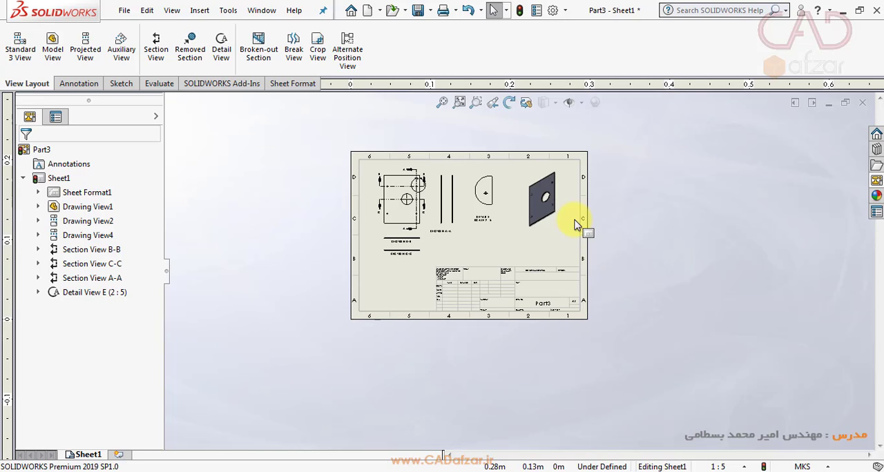
{"action": "scroll", "coordinate": [473, 297], "scroll_direction": "down", "scroll_amount": 5}
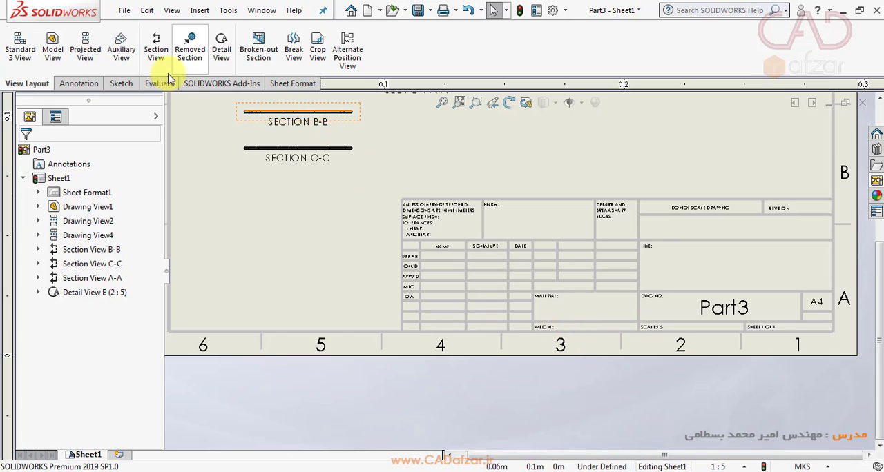
{"action": "left_click", "coordinate": [293, 83]}
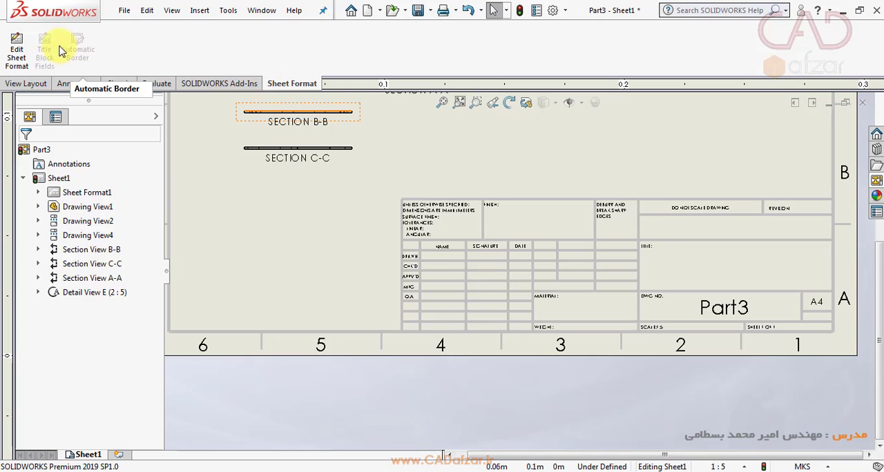
{"action": "left_click", "coordinate": [17, 42]}
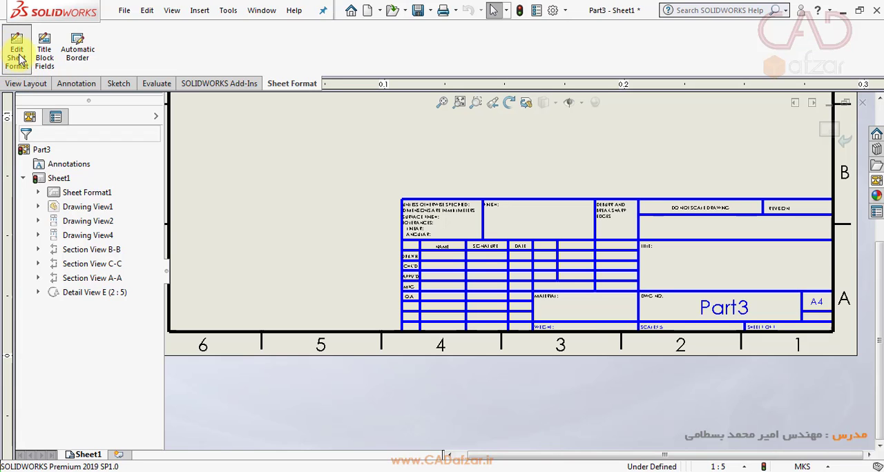
- Examine the sheet format being edited, from the border to the title block's title, drawing number, scale and sheet fields
{"action": "left_click", "coordinate": [18, 56]}
{"action": "scroll", "coordinate": [434, 199], "scroll_direction": "up", "scroll_amount": 5}
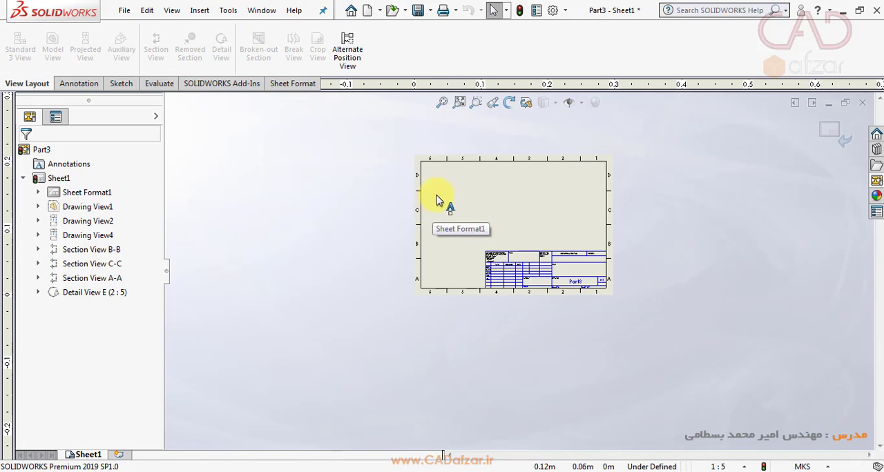
{"action": "scroll", "coordinate": [539, 184], "scroll_direction": "down", "scroll_amount": 3}
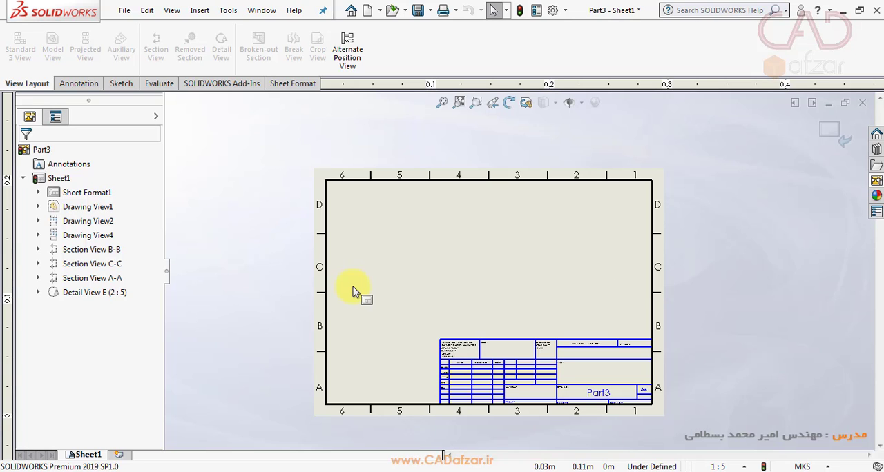
{"action": "scroll", "coordinate": [479, 347], "scroll_direction": "down", "scroll_amount": 3}
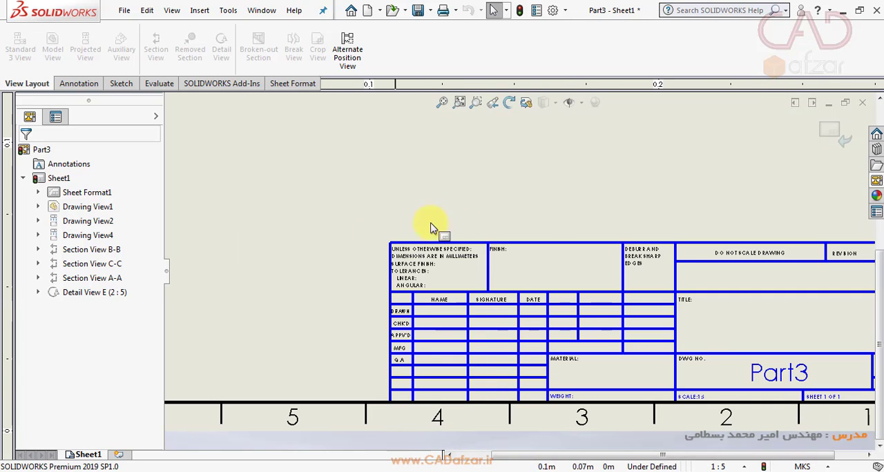
{"action": "scroll", "coordinate": [705, 248], "scroll_direction": "up", "scroll_amount": 3}
{"action": "scroll", "coordinate": [726, 254], "scroll_direction": "down", "scroll_amount": 3}
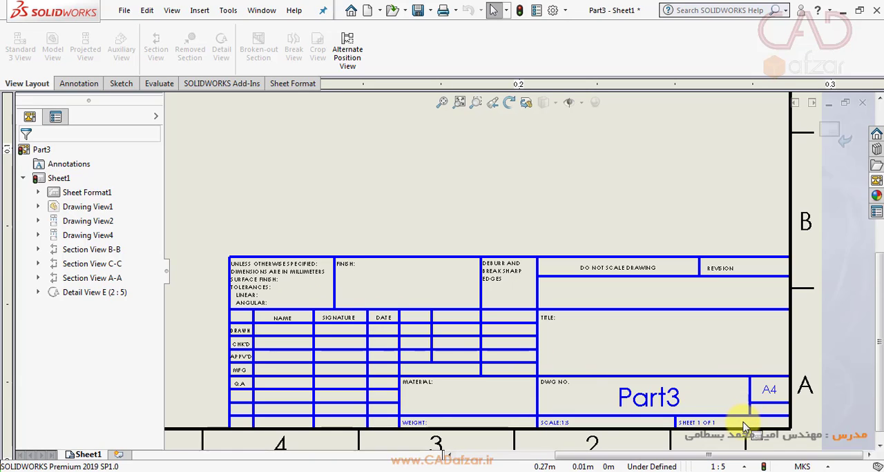
{"action": "scroll", "coordinate": [657, 422], "scroll_direction": "down", "scroll_amount": 2}
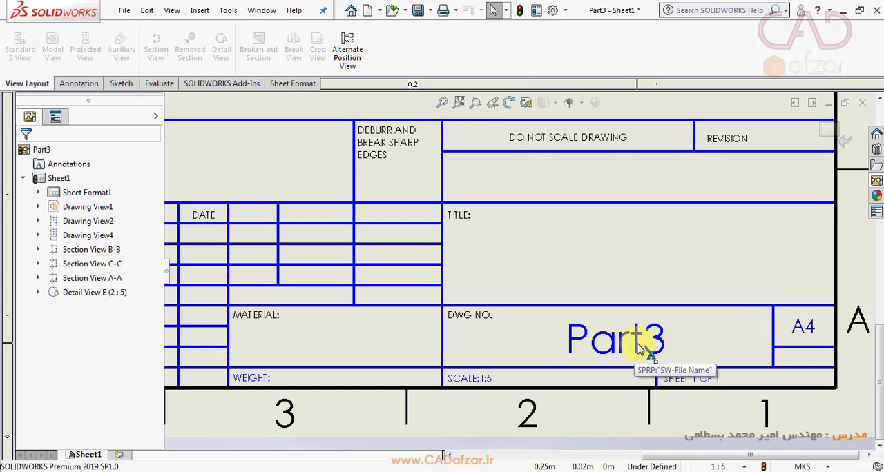
- Open the drawing number note in the title block to inspect its text formatting, and close it unedited
{"action": "left_click", "coordinate": [600, 351]}
{"action": "double_click", "coordinate": [605, 349]}
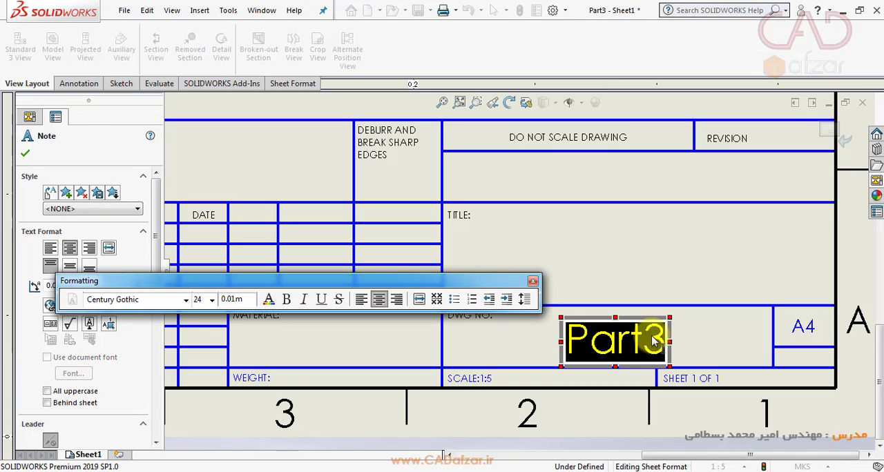
{"action": "left_click", "coordinate": [532, 283]}
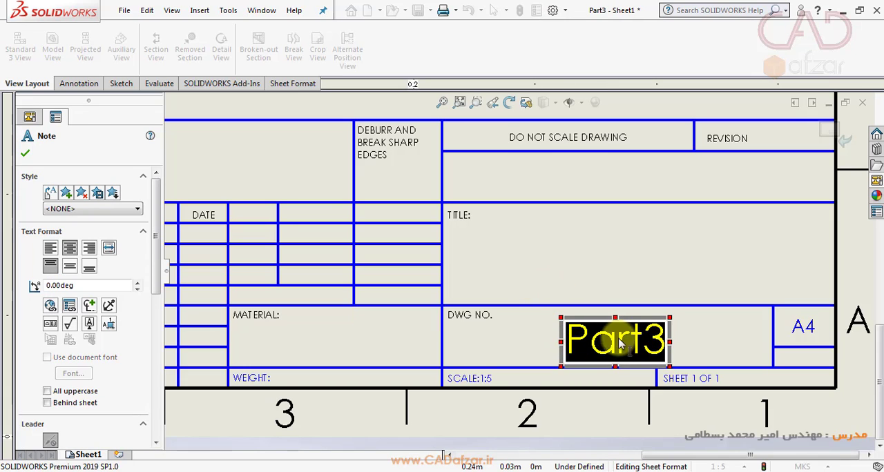
{"action": "left_click", "coordinate": [507, 257]}
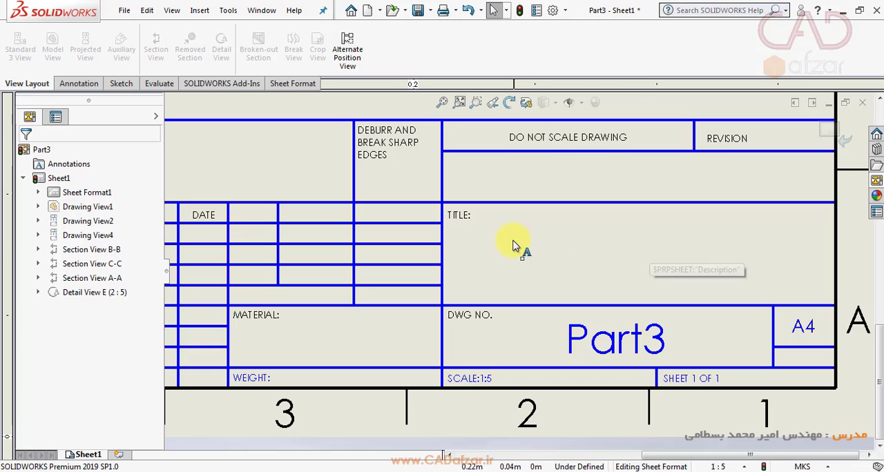
- Enter CADAFZAR as the drawing title in the title block's TITLE field
{"action": "double_click", "coordinate": [622, 261]}
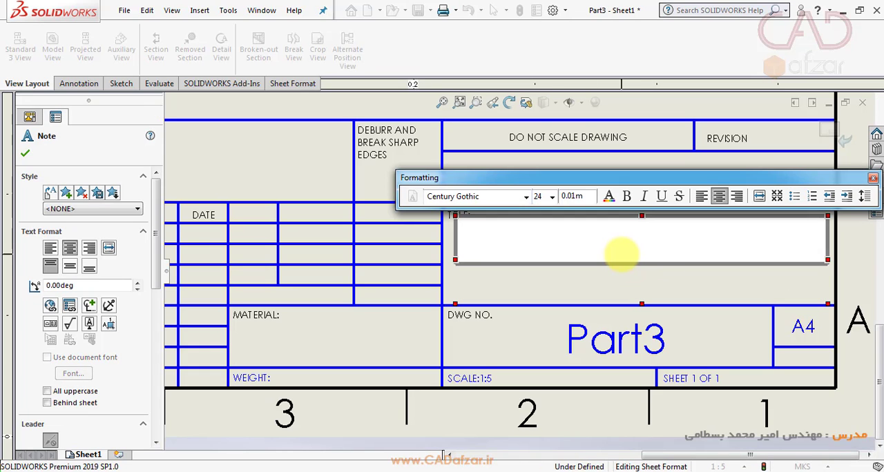
{"action": "type", "text": "C"}
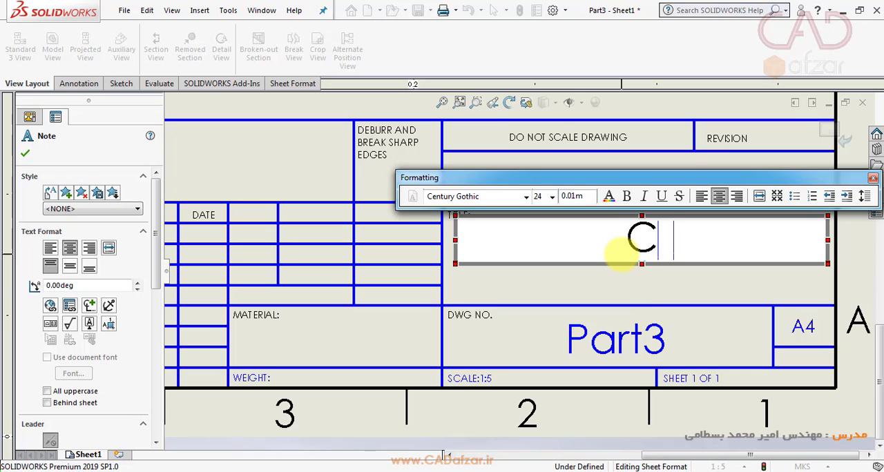
{"action": "type", "text": "ADAFZAR"}
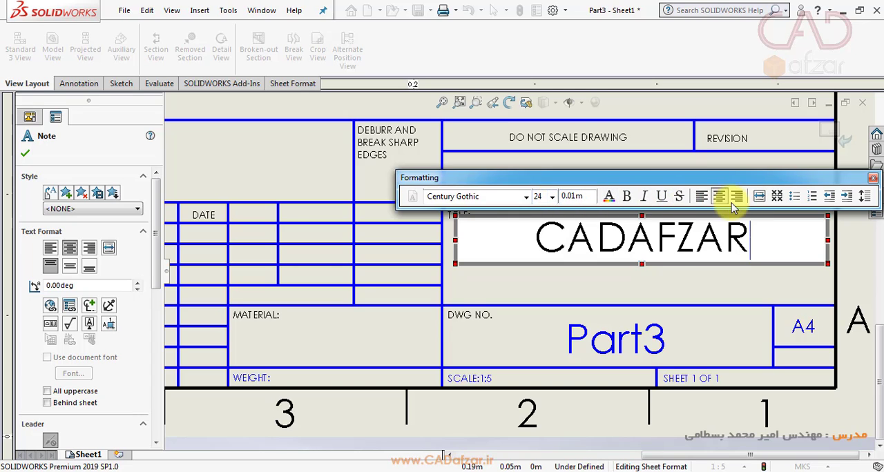
- Review the formatting options and paragraph properties of the title text, keeping the existing indentation and spacing
{"action": "left_click_drag", "start_coordinate": [780, 178], "coordinate": [722, 184]}
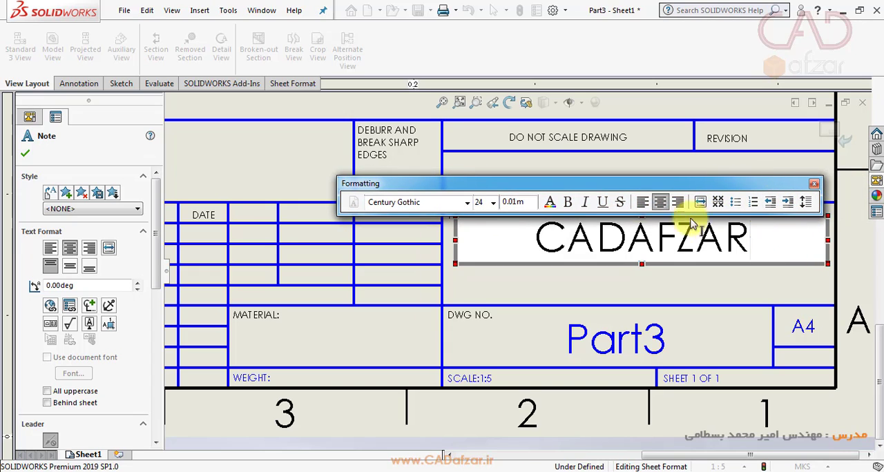
{"action": "left_click", "coordinate": [806, 202]}
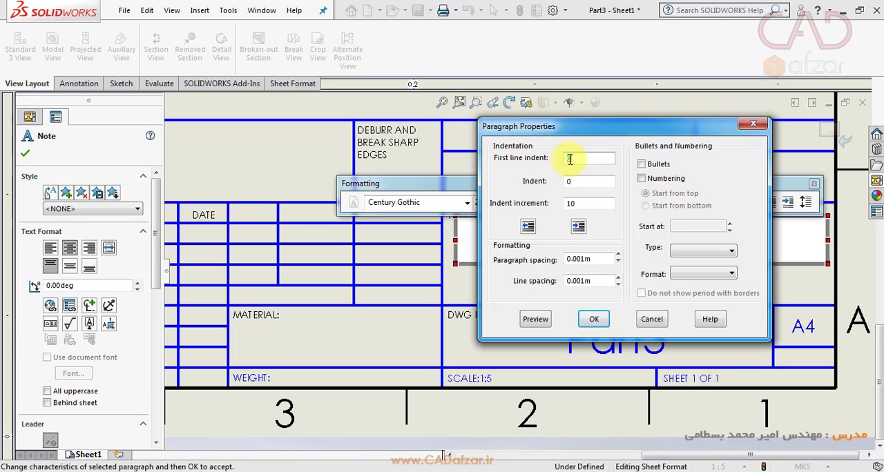
{"action": "left_click", "coordinate": [595, 319]}
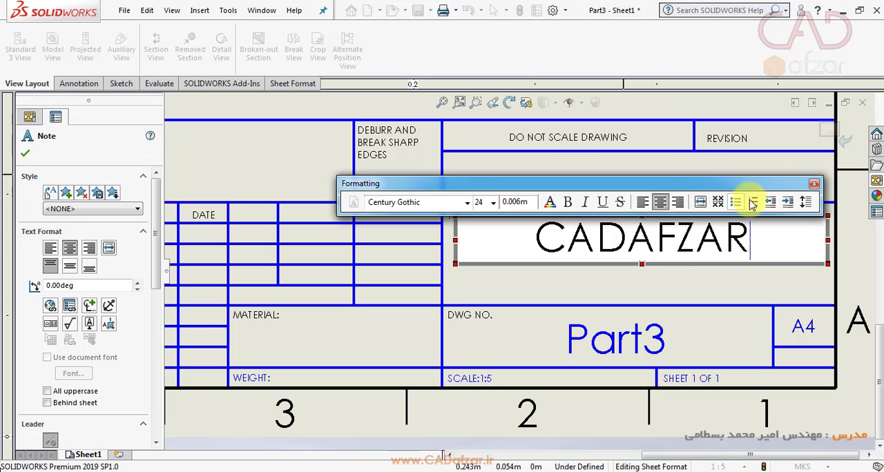
{"action": "left_click", "coordinate": [814, 185]}
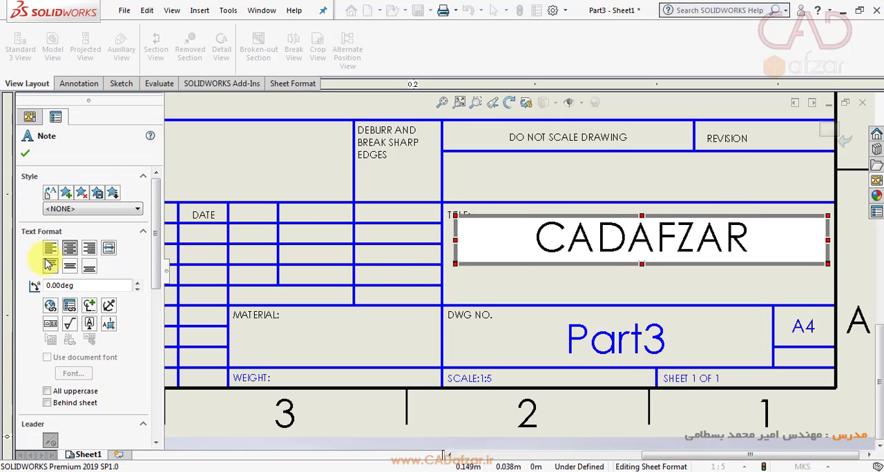
- Try middle and bottom vertical alignment on the title text, and restore the top alignment
{"action": "left_click", "coordinate": [69, 268]}
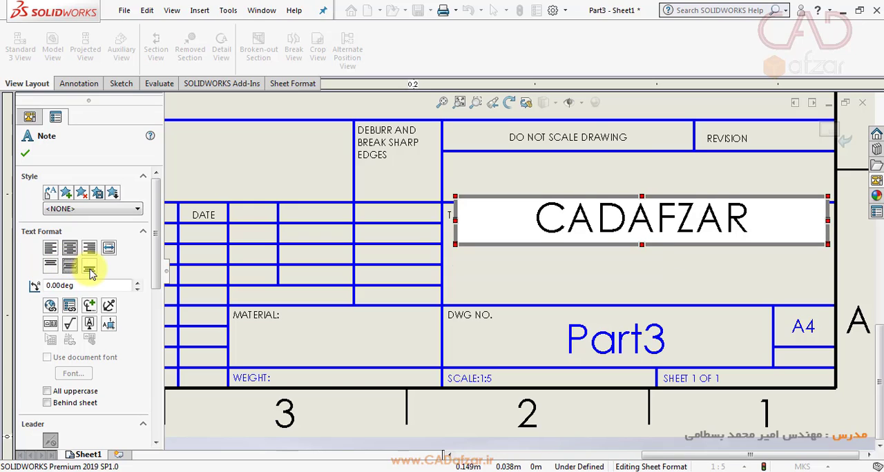
{"action": "left_click", "coordinate": [89, 269]}
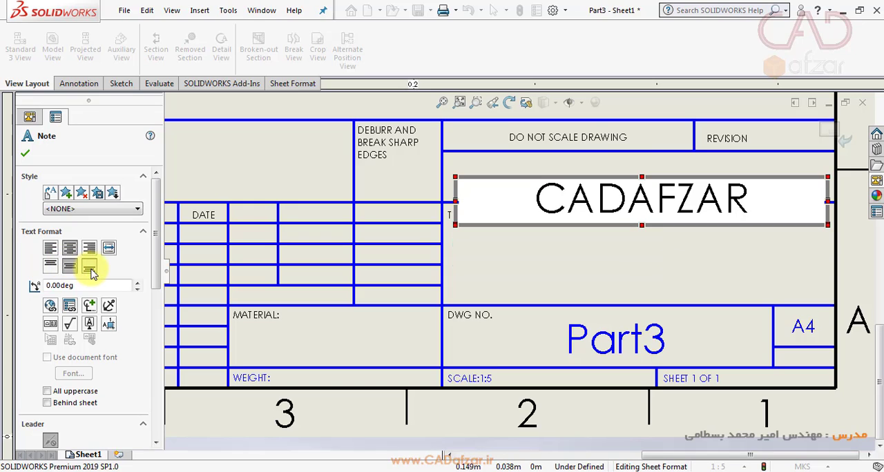
{"action": "left_click", "coordinate": [56, 272]}
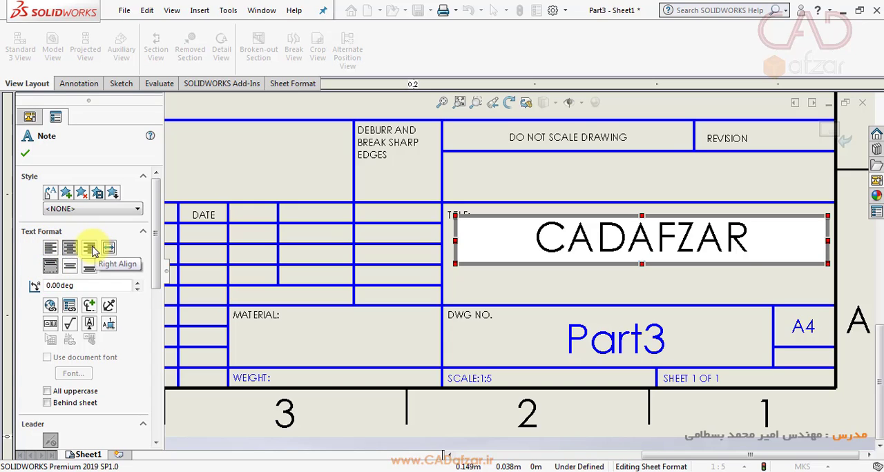
- Review the title note's leader and border options and accept the note
{"action": "left_click_drag", "start_coordinate": [155, 259], "coordinate": [150, 339]}
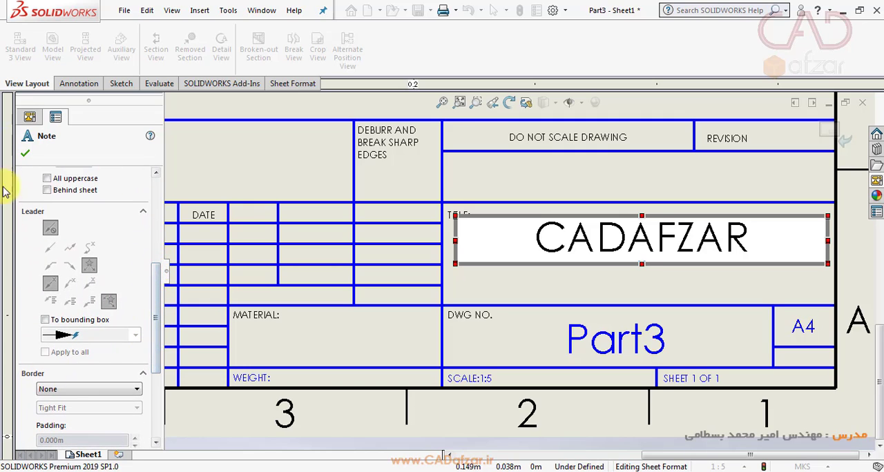
{"action": "left_click", "coordinate": [25, 154]}
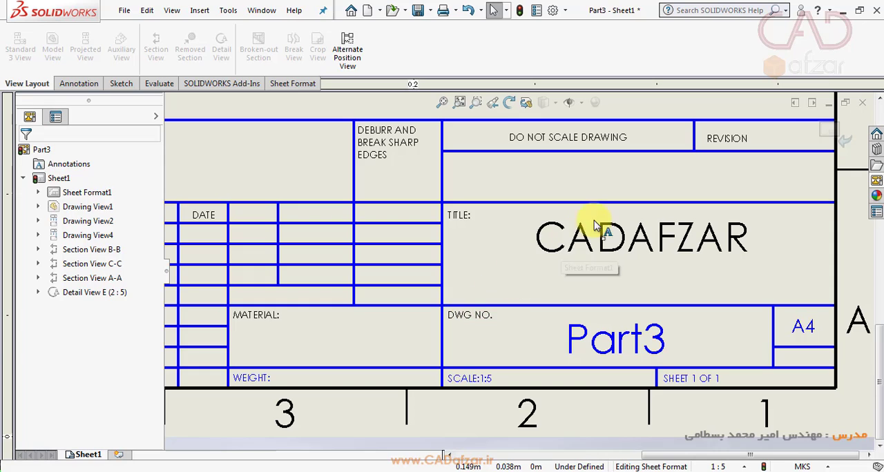
- Fill in the drafter's name in the NAME column of the title block's DRAWN row and accept the note
{"action": "scroll", "coordinate": [566, 235], "scroll_direction": "up", "scroll_amount": 3}
{"action": "scroll", "coordinate": [424, 257], "scroll_direction": "down", "scroll_amount": 2}
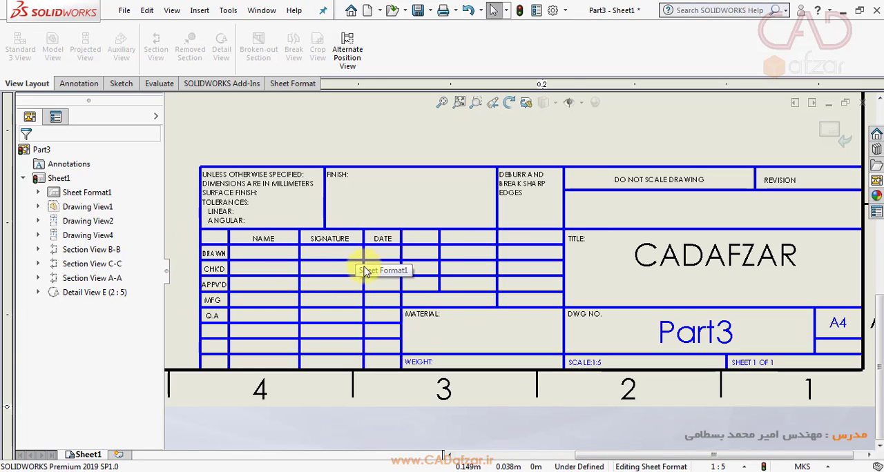
{"action": "scroll", "coordinate": [357, 250], "scroll_direction": "down", "scroll_amount": 2}
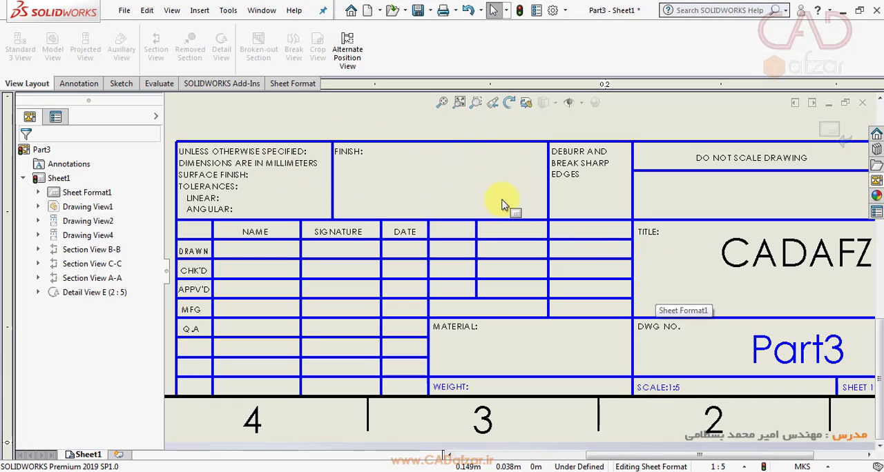
{"action": "scroll", "coordinate": [503, 199], "scroll_direction": "up", "scroll_amount": 3}
{"action": "scroll", "coordinate": [414, 277], "scroll_direction": "down", "scroll_amount": 3}
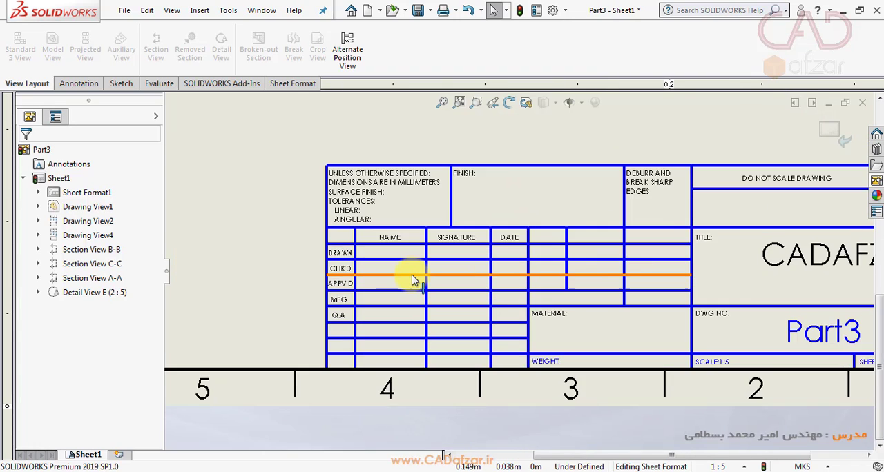
{"action": "scroll", "coordinate": [412, 280], "scroll_direction": "down", "scroll_amount": 2}
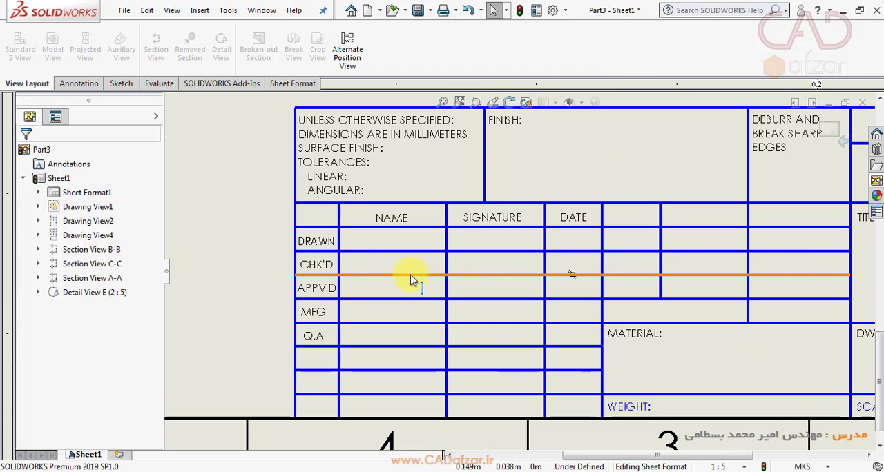
{"action": "left_click", "coordinate": [391, 240]}
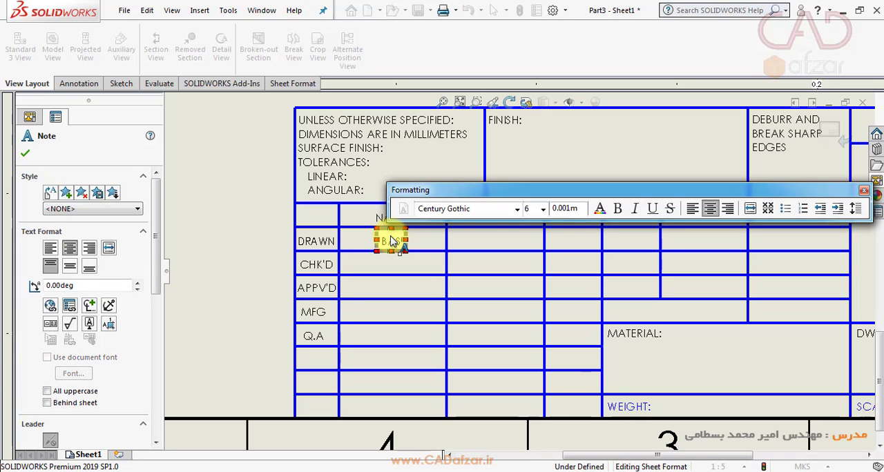
{"action": "type", "text": "BASTAMI"}
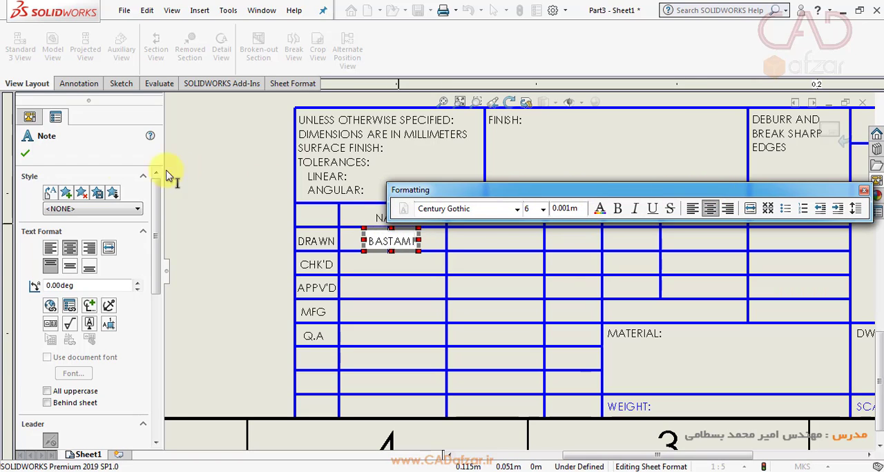
{"action": "left_click", "coordinate": [24, 154]}
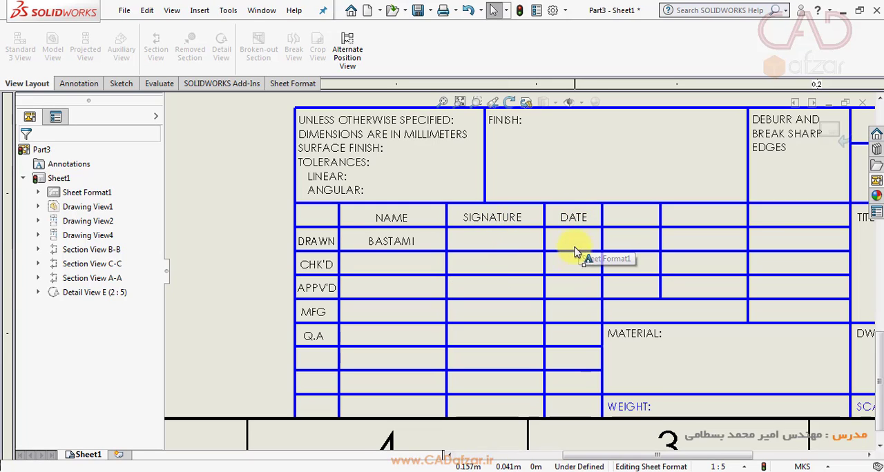
- Exit sheet format editing and return to the drawing sheet to check the views with the completed title block
{"action": "scroll", "coordinate": [592, 351], "scroll_direction": "up", "scroll_amount": 5}
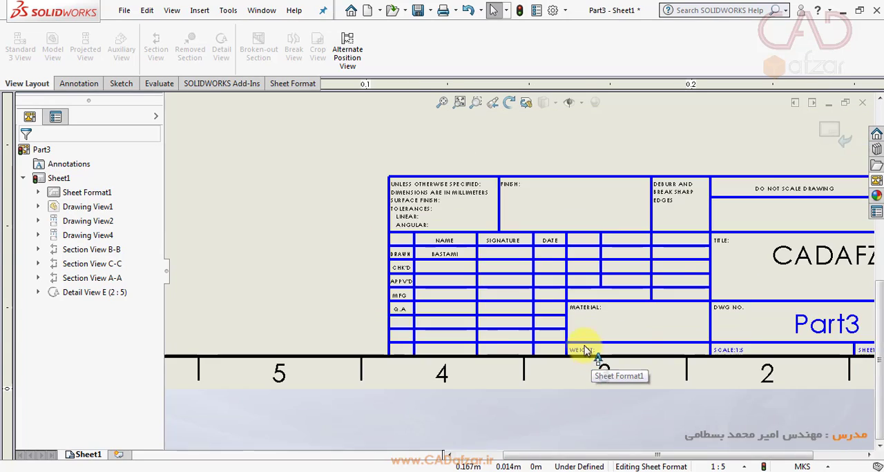
{"action": "left_click", "coordinate": [836, 136]}
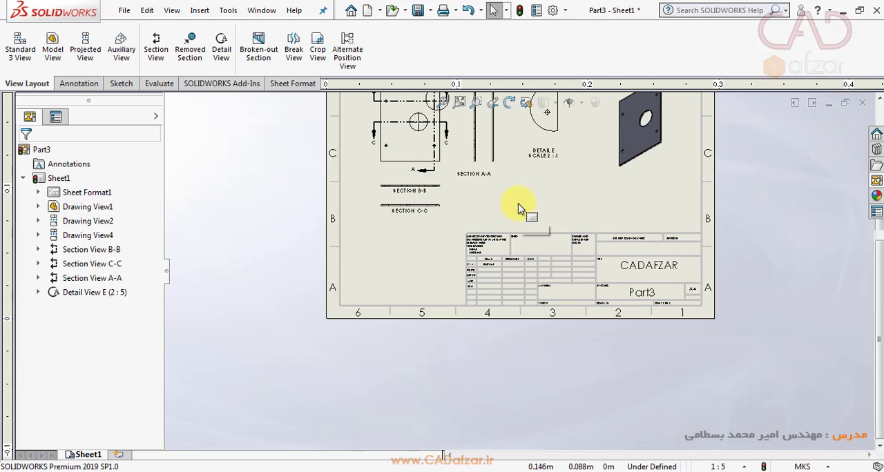
{"action": "scroll", "coordinate": [519, 208], "scroll_direction": "up", "scroll_amount": 3}
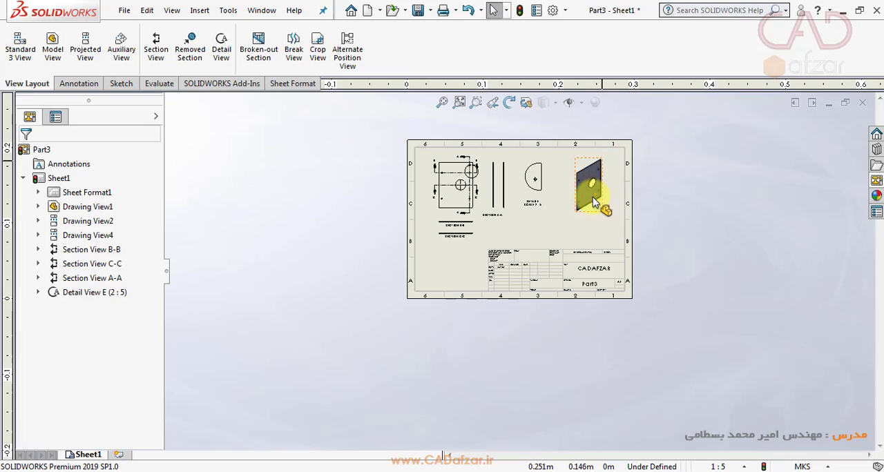
{"action": "scroll", "coordinate": [573, 197], "scroll_direction": "down", "scroll_amount": 4}
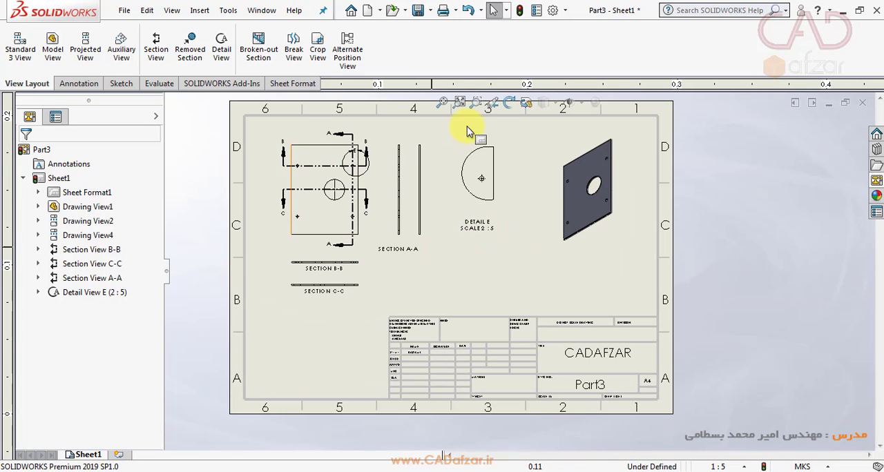